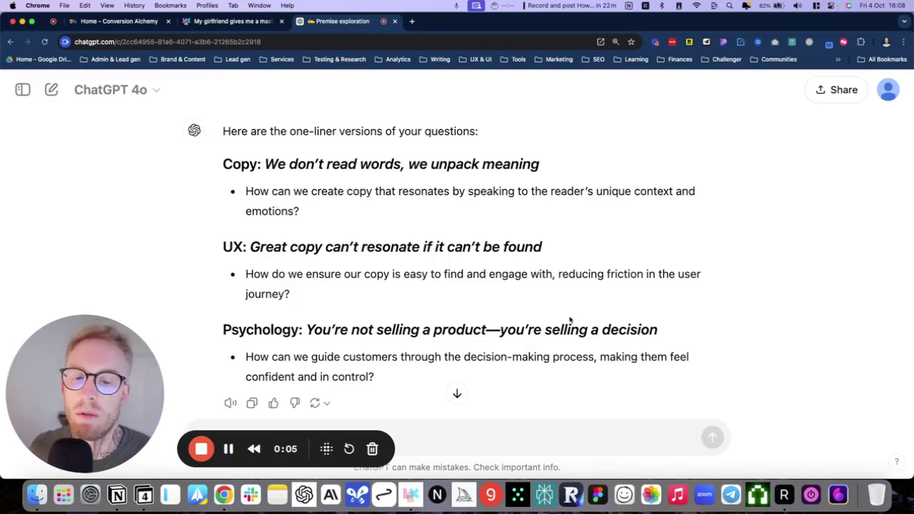
# Scroll through ChatGPT's one-liner questions for Copy, UX and Psychology
pyautogui.scroll(4, 578, 314)
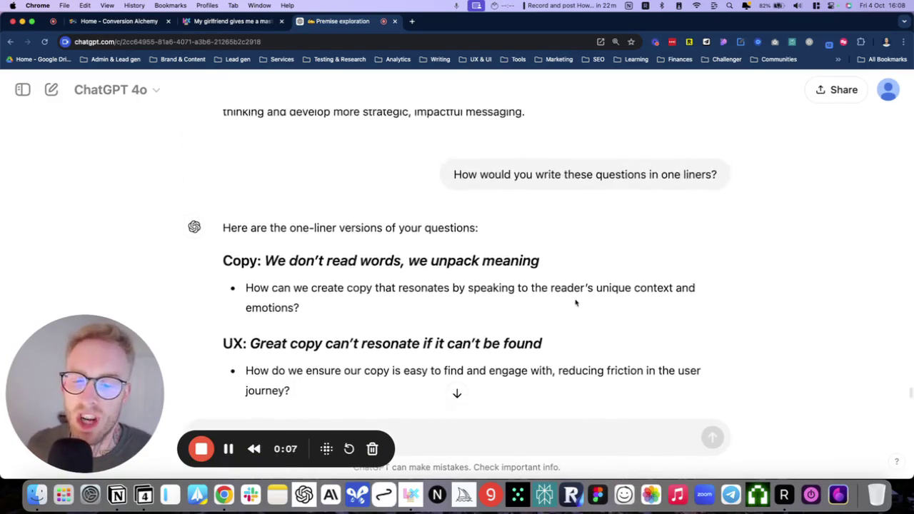
pyautogui.scroll(-2, 575, 300)
pyautogui.scroll(-1, 575, 302)
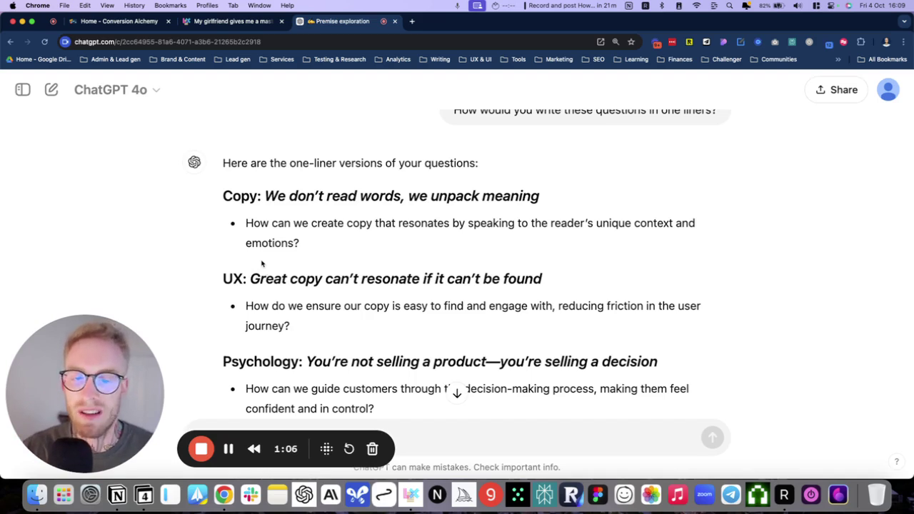
pyautogui.scroll(-1, 291, 282)
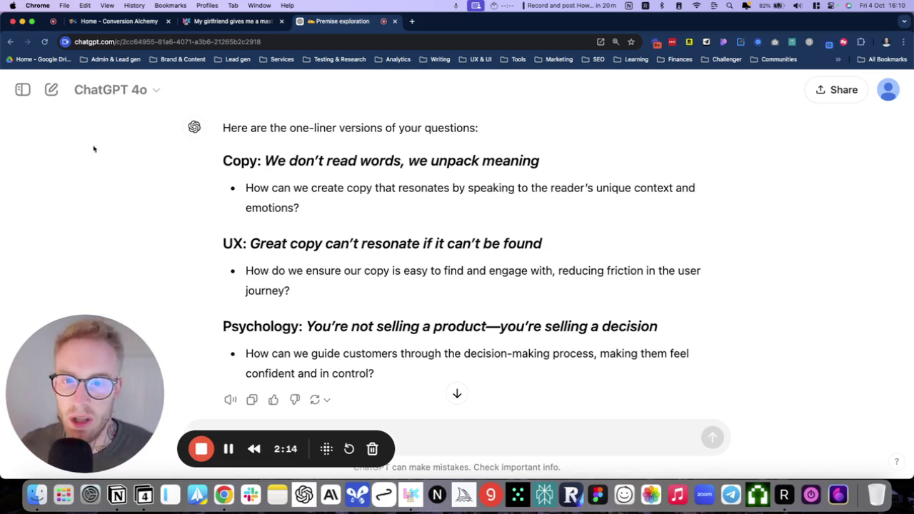
# Glance at the GPTs and recent-chats panel, collapse it, and return to the one-liner answer
pyautogui.click(23, 90)
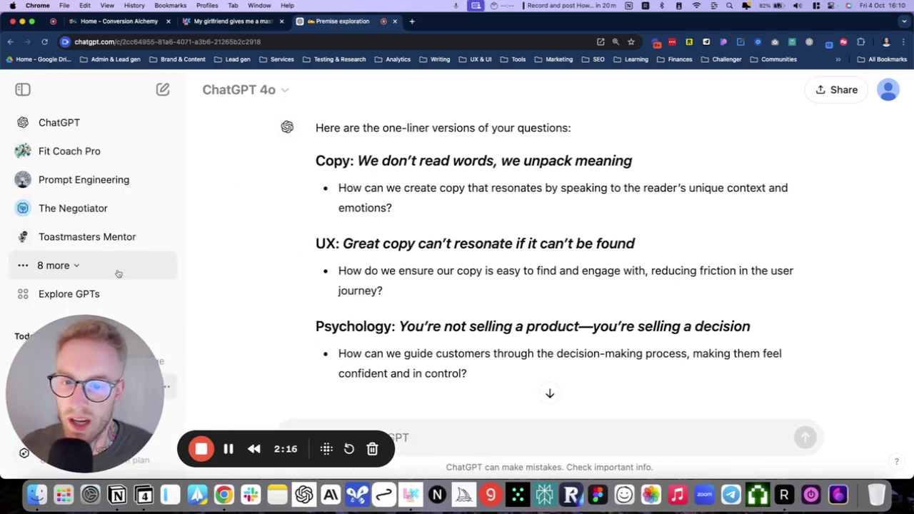
pyautogui.scroll(-3, 118, 271)
pyautogui.scroll(3, 75, 267)
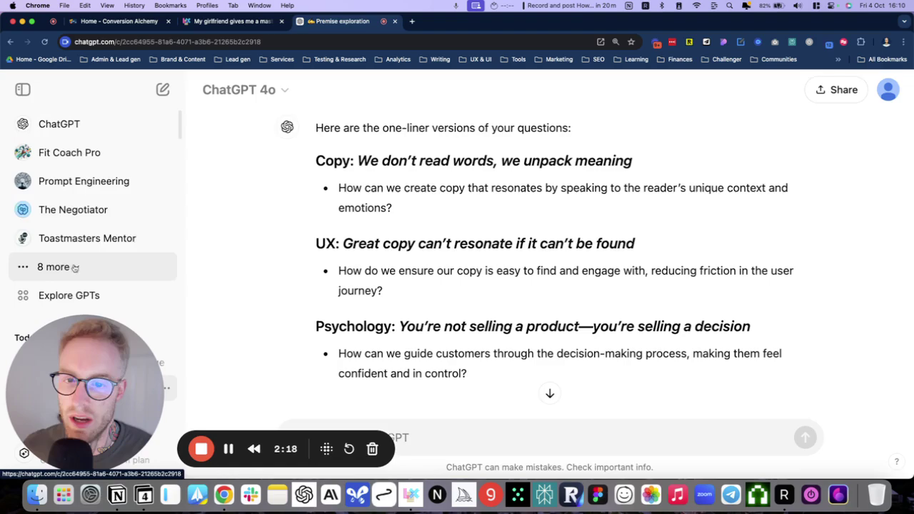
pyautogui.click(22, 90)
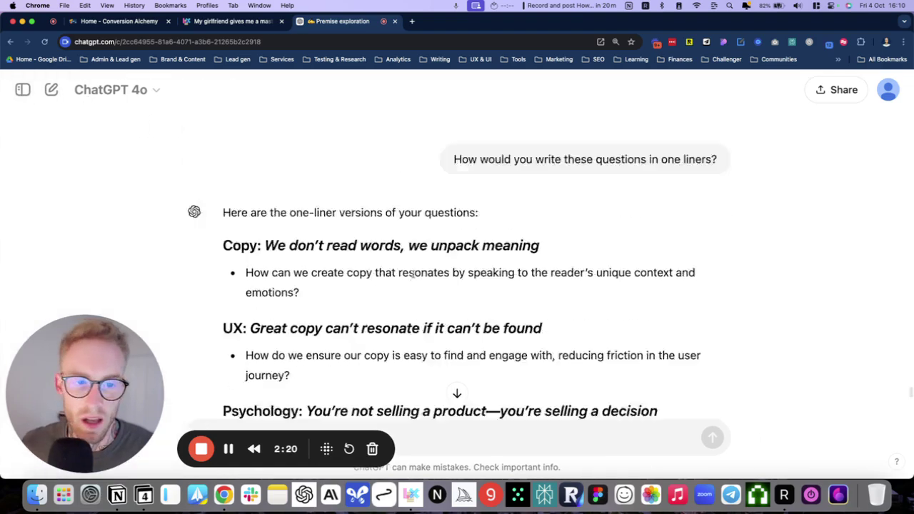
pyautogui.scroll(5, 413, 274)
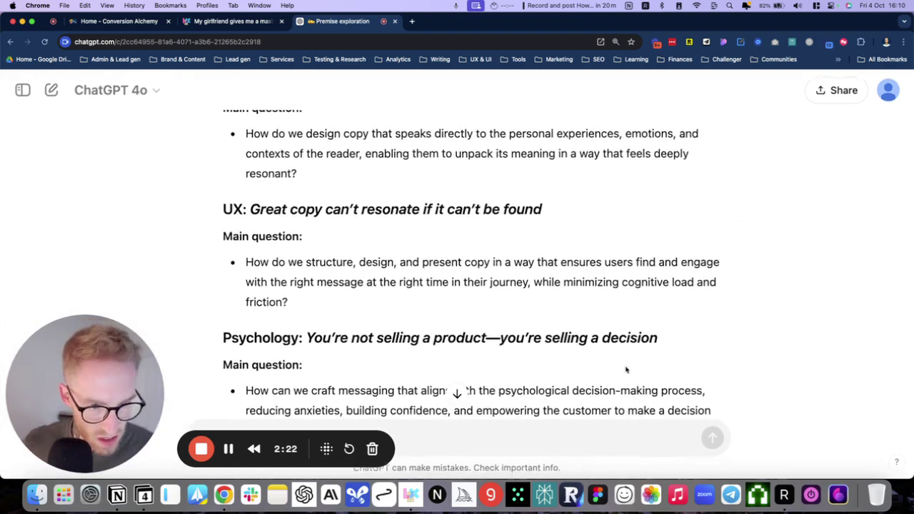
pyautogui.scroll(-10, 554, 240)
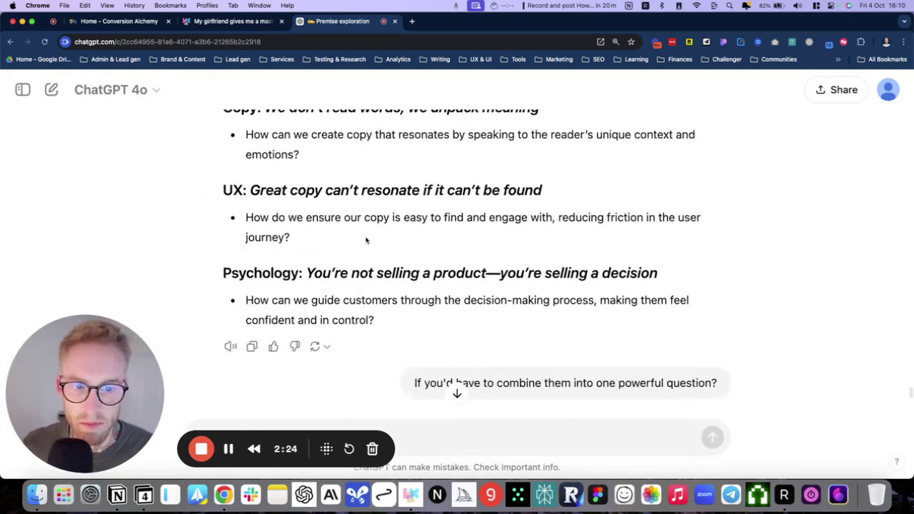
pyautogui.scroll(2, 371, 264)
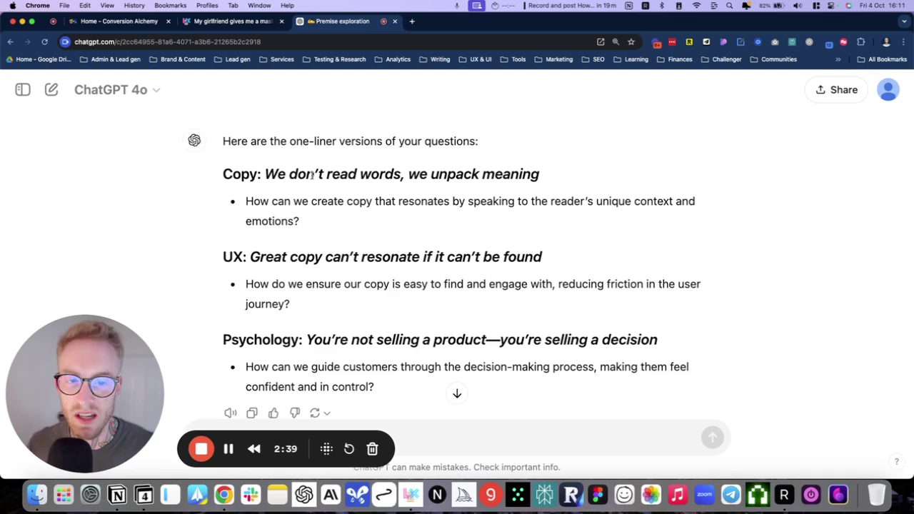
pyautogui.scroll(-1, 339, 229)
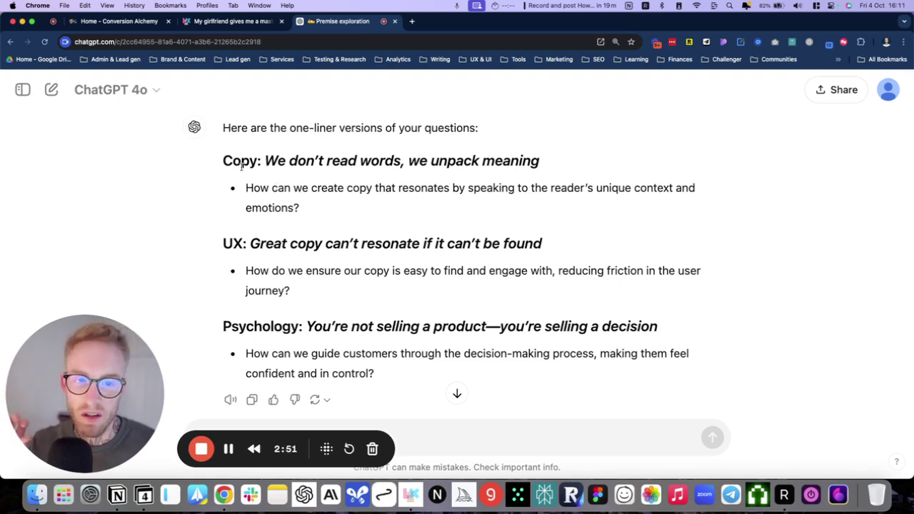
# Ask ChatGPT to combine the one-liners into one concise, powerful question
pyautogui.moveTo(271, 161); pyautogui.dragTo(543, 175)
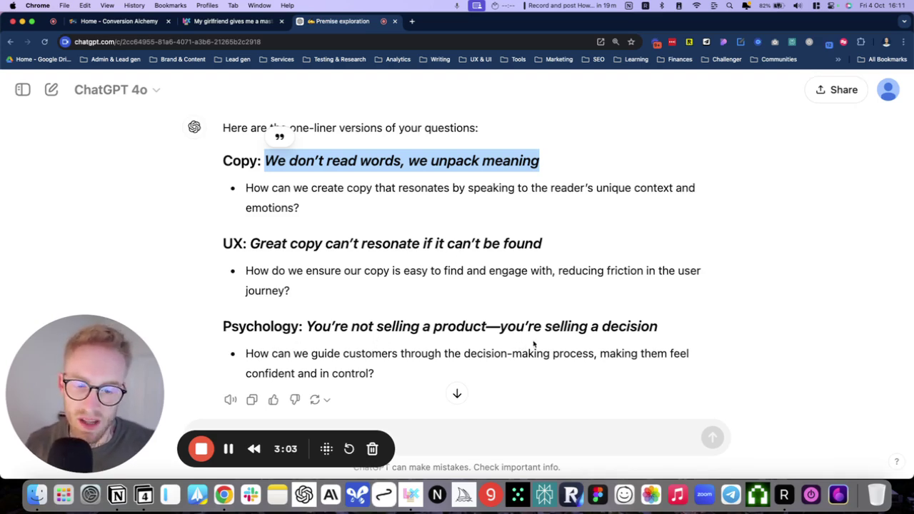
pyautogui.write("If you'd have to combine them into one powerful question?")
pyautogui.press('Return')
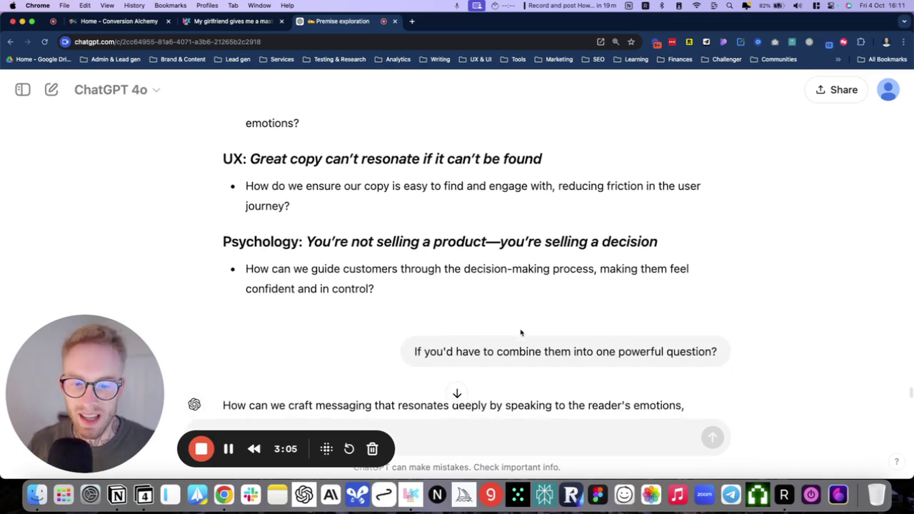
pyautogui.press('super+v')
pyautogui.press('Return')
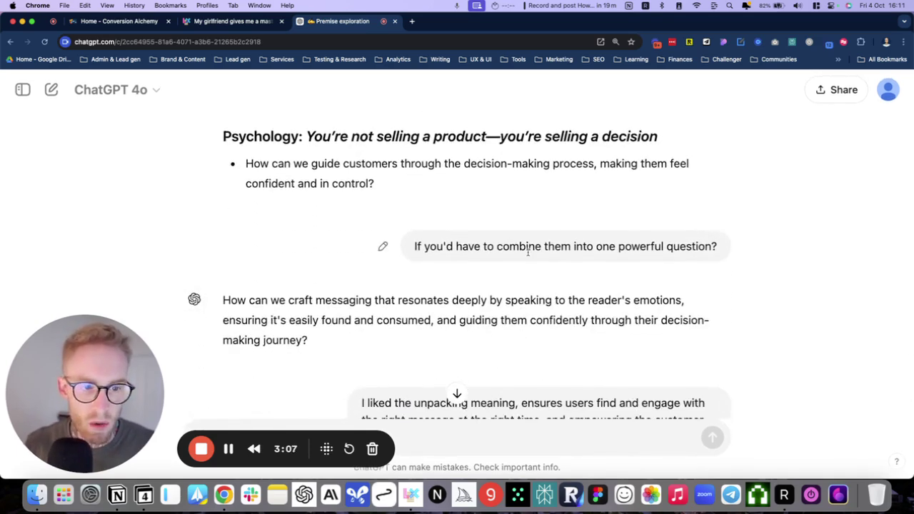
# Correct the question's 'unpack meaning' wording and ask how to explore it in this week's newsletter
pyautogui.press('super+v')
pyautogui.press('Return')
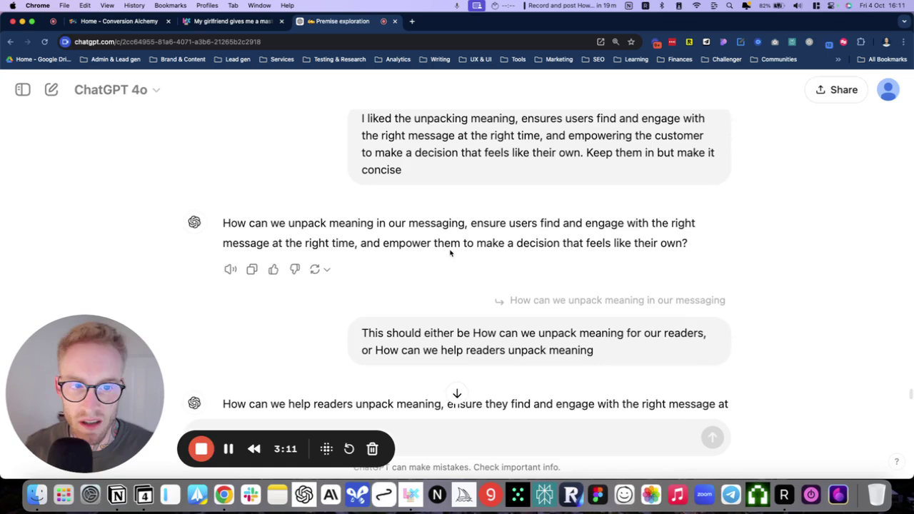
pyautogui.write("Let's say I want to explore and try to start answering this question in my newsletter this week. How can I do it?")
pyautogui.press('Return')
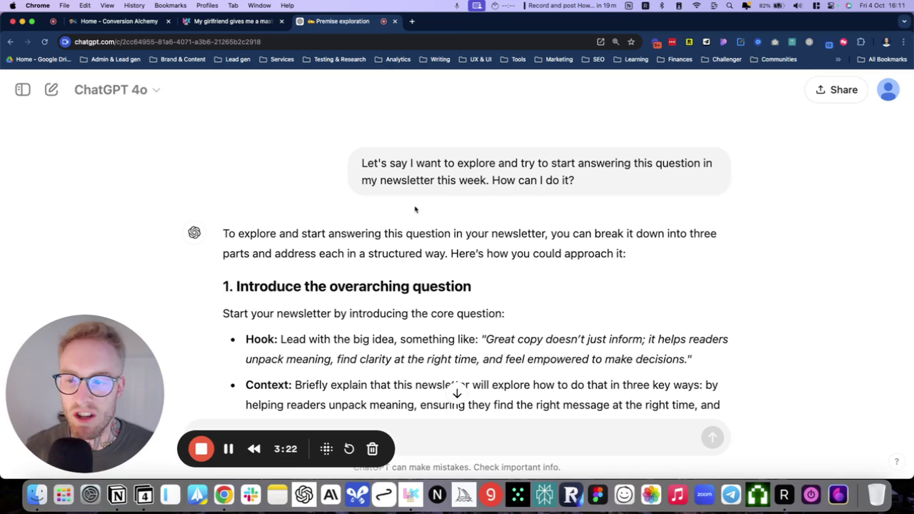
# Read through the newsletter plan that starts 'Introduce the overarching question'
pyautogui.scroll(-4, 371, 225)
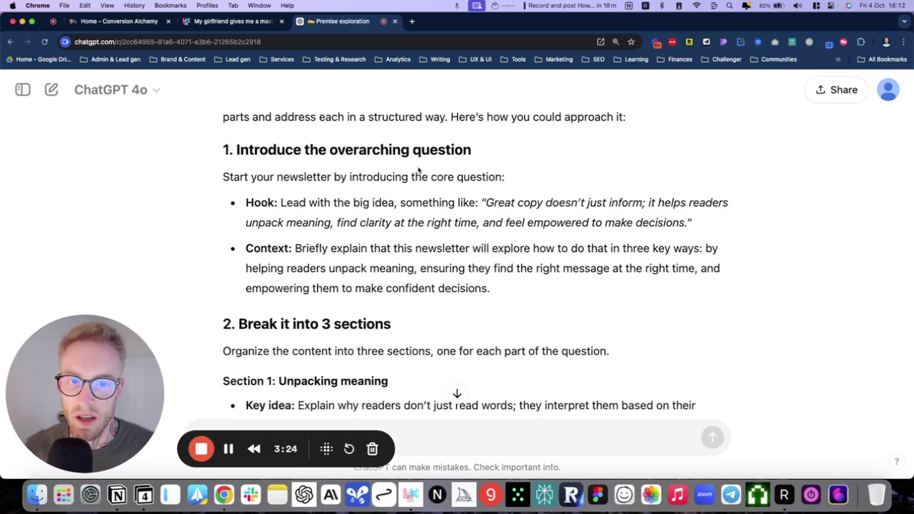
pyautogui.scroll(-2, 363, 225)
pyautogui.scroll(-5, 365, 226)
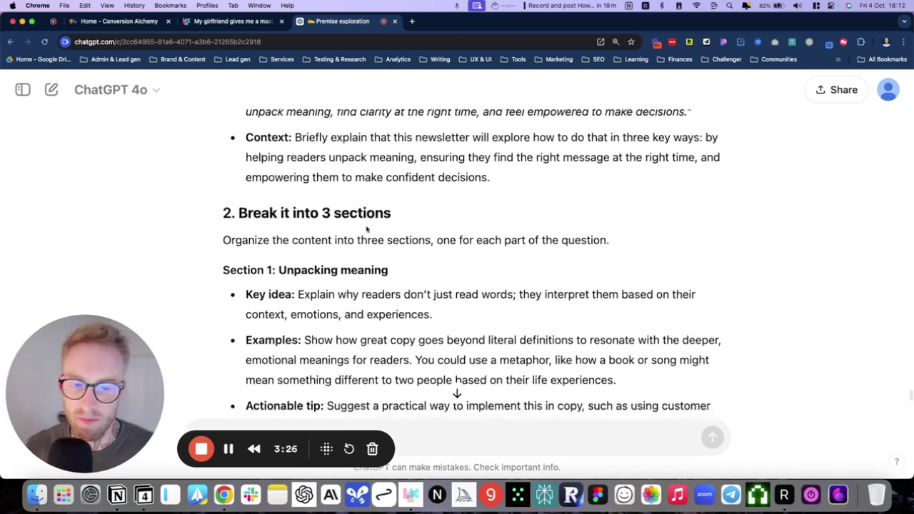
pyautogui.scroll(-3, 370, 231)
pyautogui.scroll(-20, 370, 231)
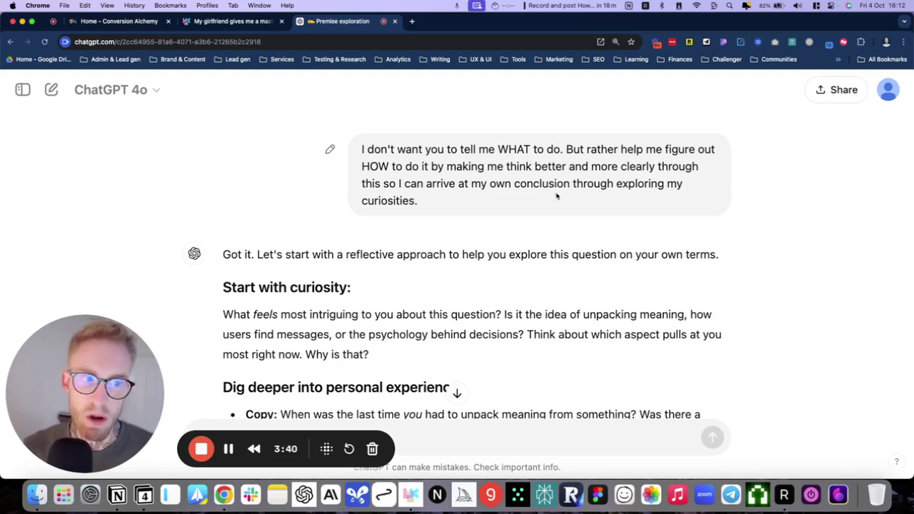
# Scroll through ChatGPT's step-by-step reply probing the concept of unpacking meaning
pyautogui.scroll(-1, 398, 238)
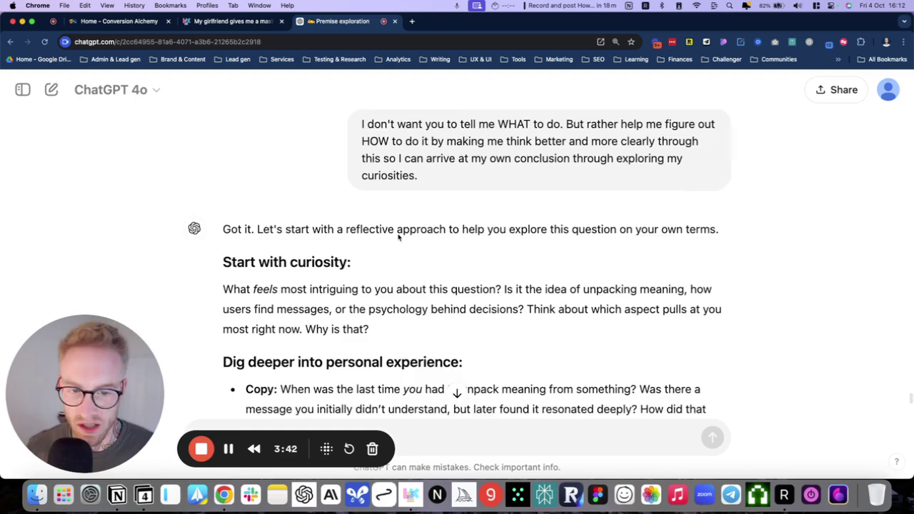
pyautogui.scroll(-1, 398, 238)
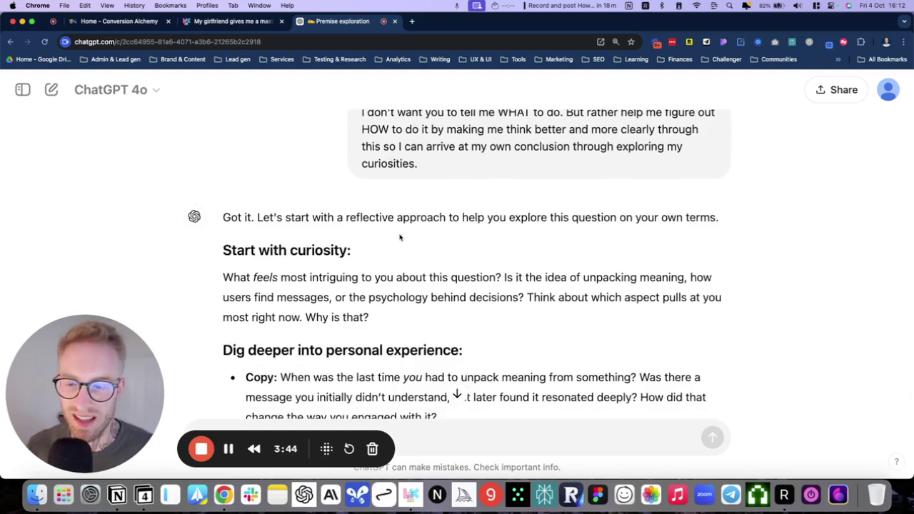
pyautogui.scroll(-5, 400, 239)
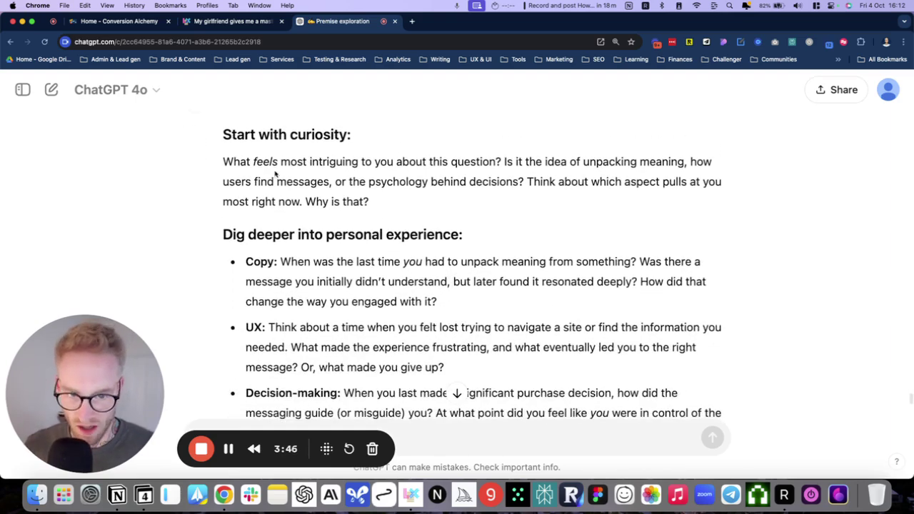
pyautogui.scroll(-2, 325, 245)
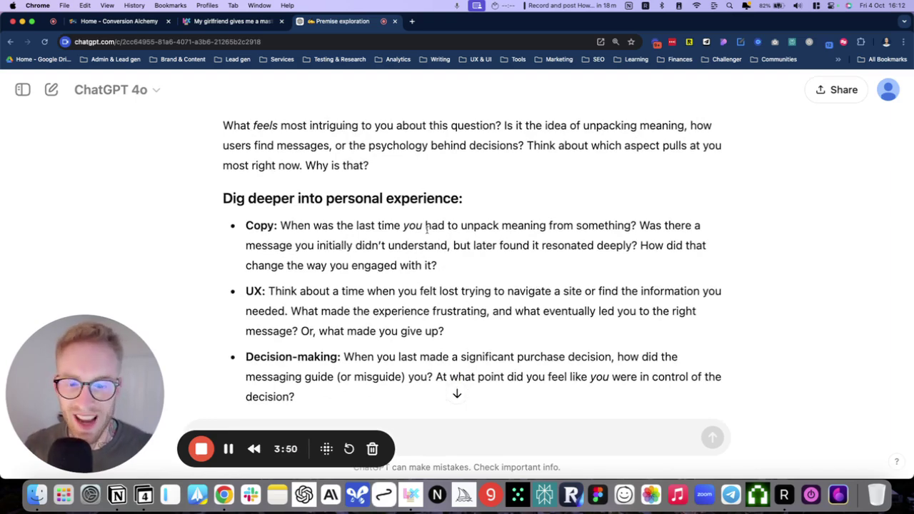
pyautogui.scroll(-10, 426, 228)
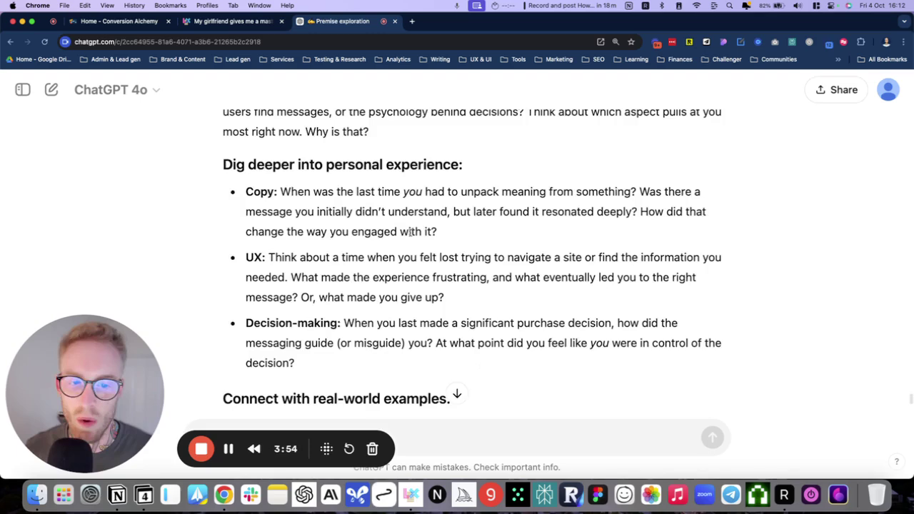
pyautogui.scroll(-4, 384, 256)
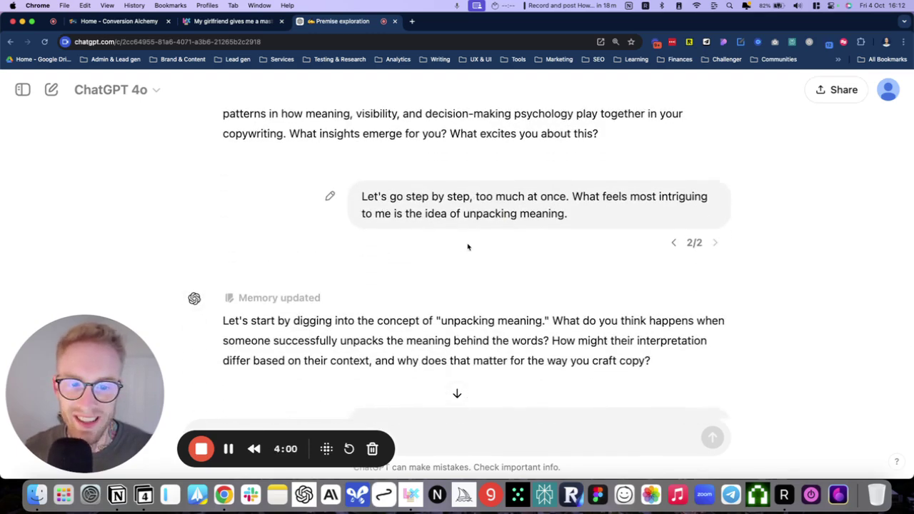
pyautogui.scroll(1, 414, 232)
pyautogui.scroll(8, 421, 234)
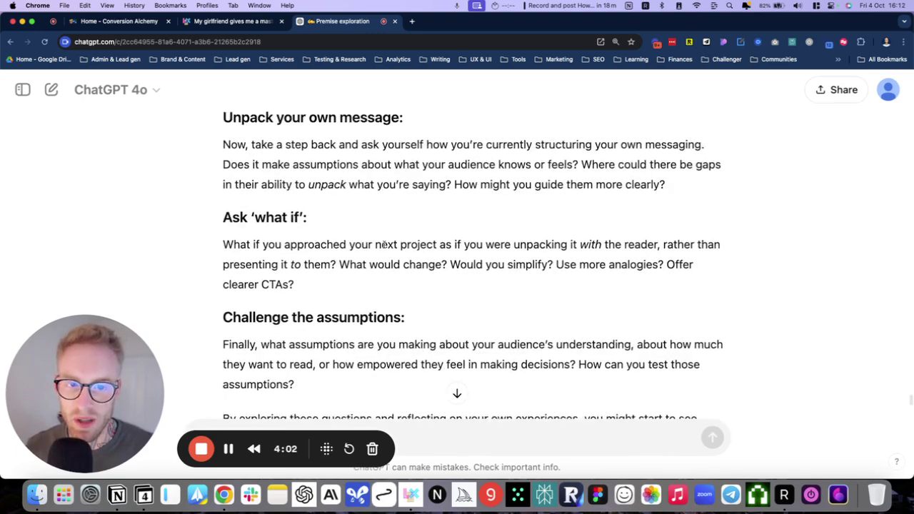
pyautogui.scroll(-5, 349, 261)
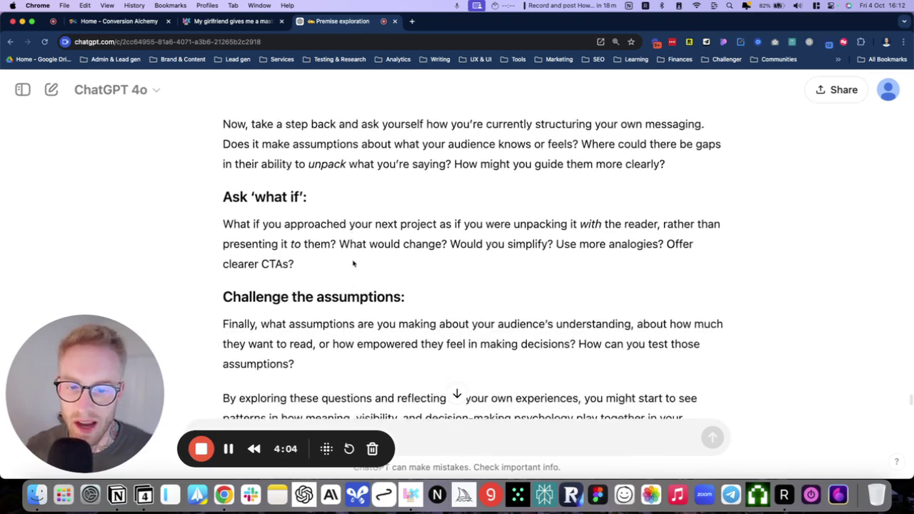
pyautogui.scroll(-4, 353, 264)
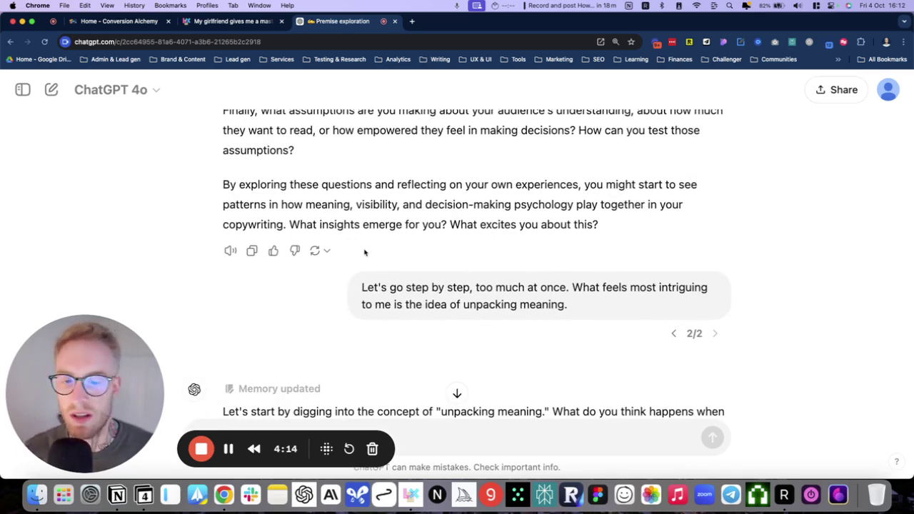
# Review the unpacking-meaning follow-up questions, highlighting one line and then clearing the highlight
pyautogui.scroll(-1, 367, 252)
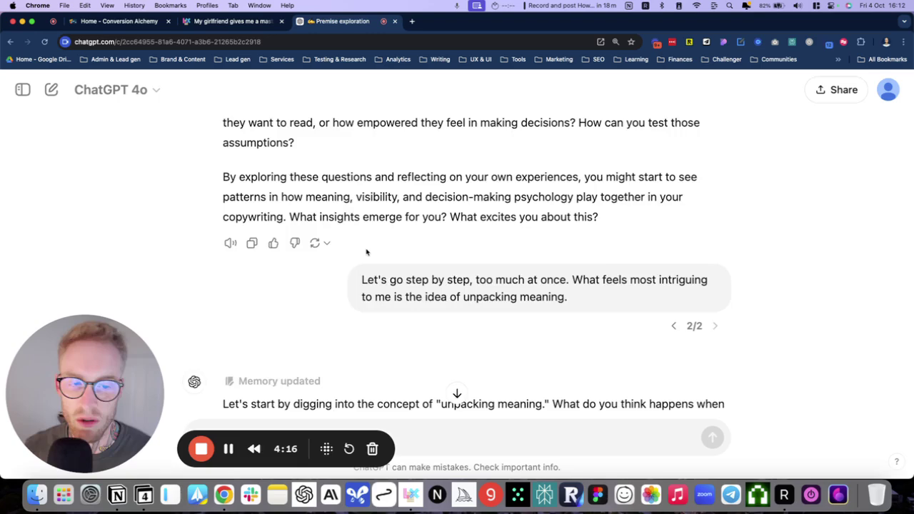
pyautogui.scroll(-7, 367, 252)
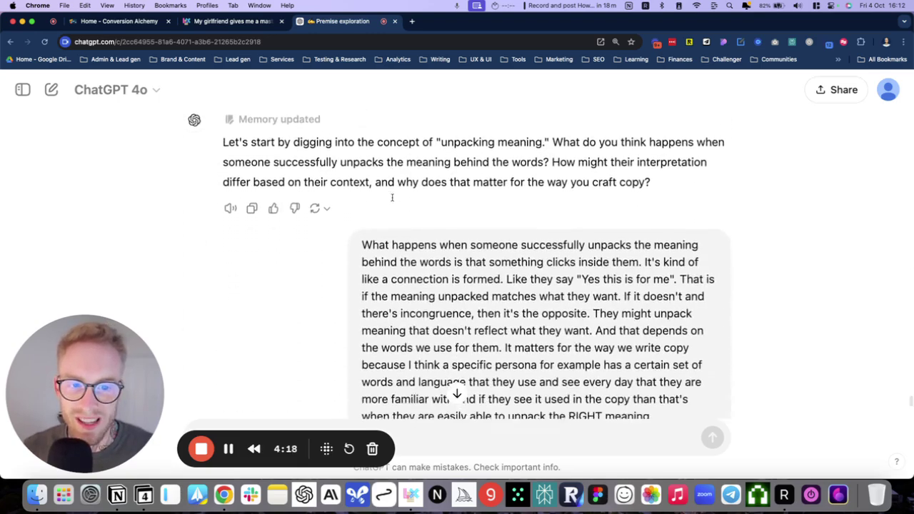
pyautogui.scroll(-1, 391, 197)
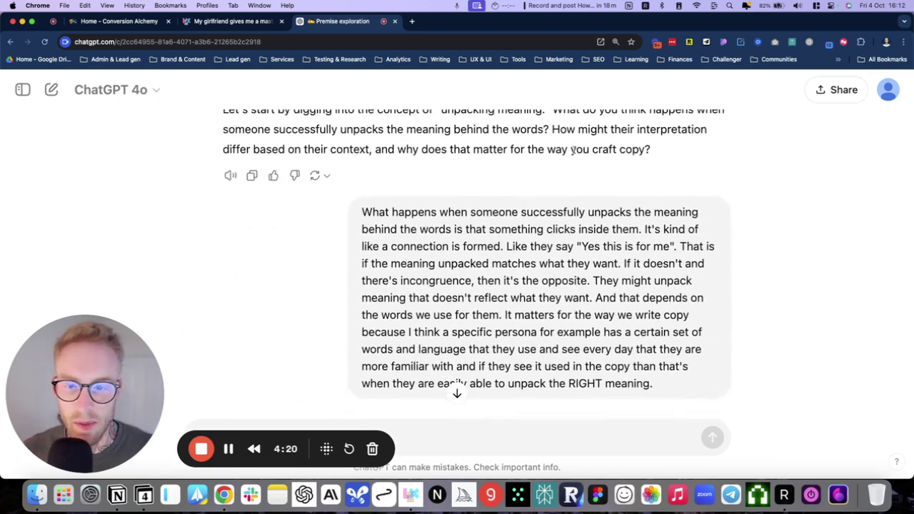
pyautogui.scroll(-2, 500, 178)
pyautogui.moveTo(359, 202); pyautogui.dragTo(653, 224)
pyautogui.scroll(3, 651, 214)
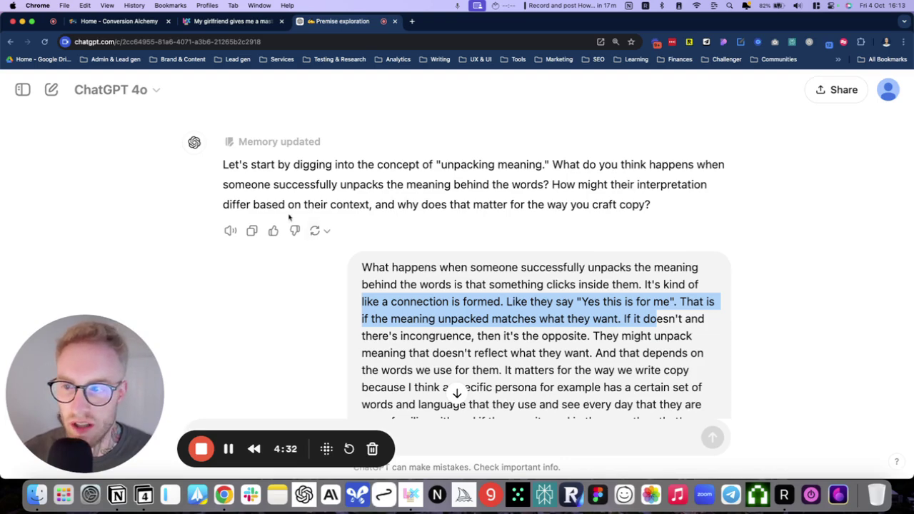
pyautogui.scroll(-2, 582, 214)
pyautogui.scroll(-1, 582, 214)
pyautogui.click(532, 216)
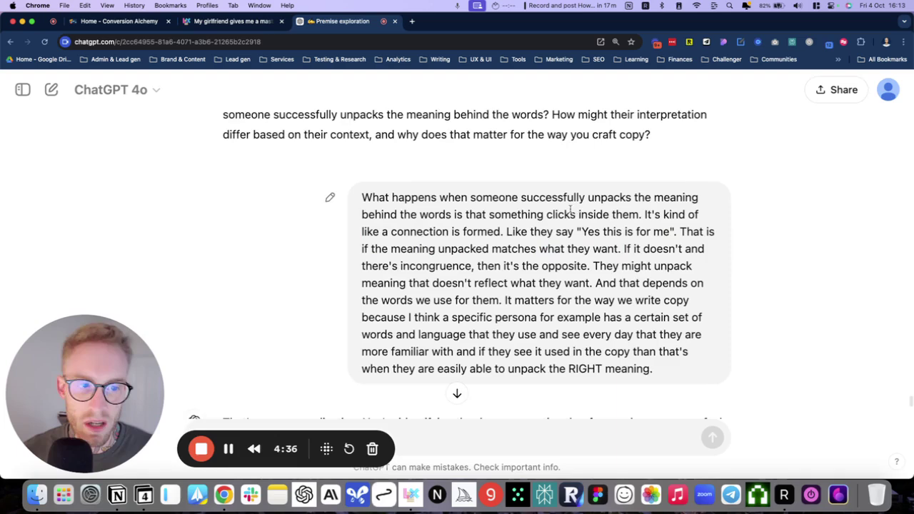
# Read ChatGPT's replies on the information-scent comparison and stages of awareness
pyautogui.scroll(-2, 617, 277)
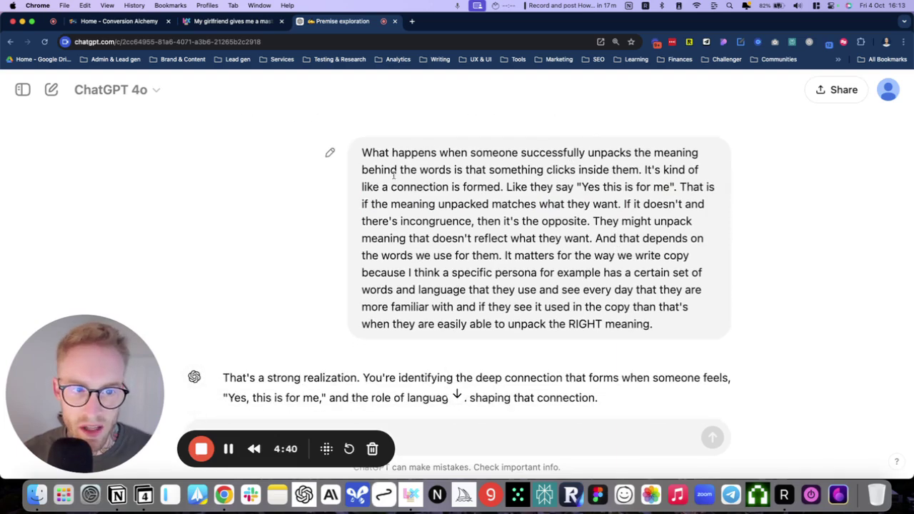
pyautogui.scroll(-1, 631, 178)
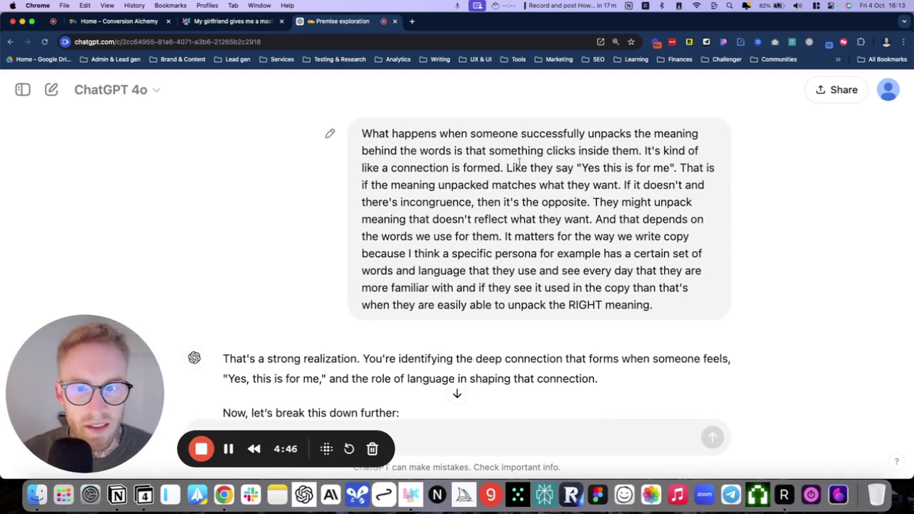
pyautogui.scroll(-1, 655, 186)
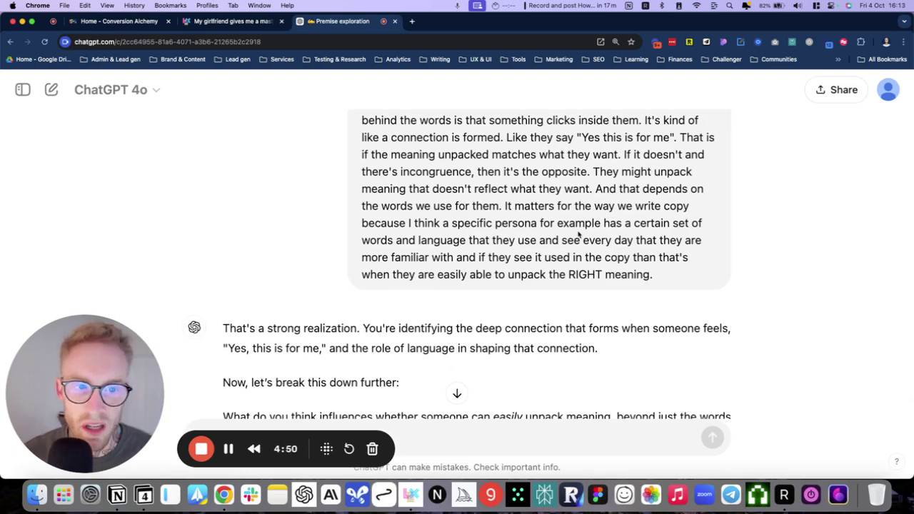
pyautogui.scroll(-6, 499, 225)
pyautogui.scroll(-3, 466, 225)
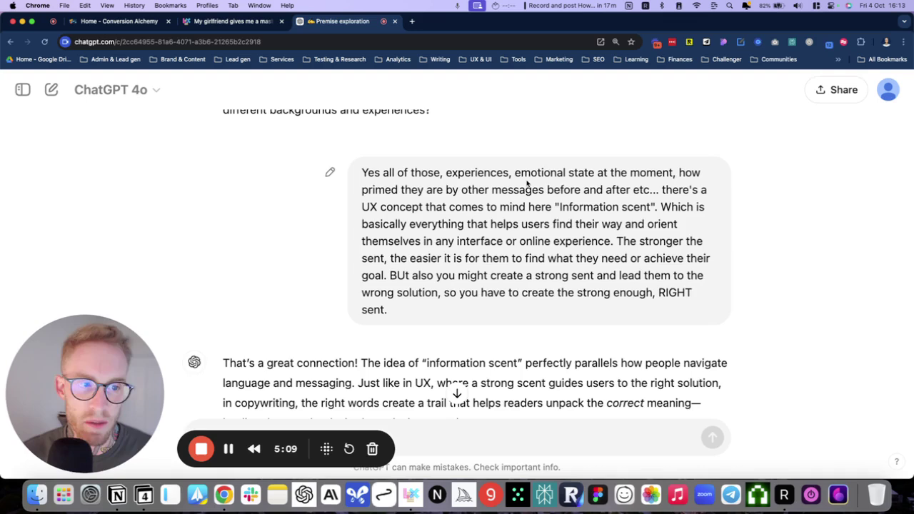
pyautogui.scroll(-2, 656, 157)
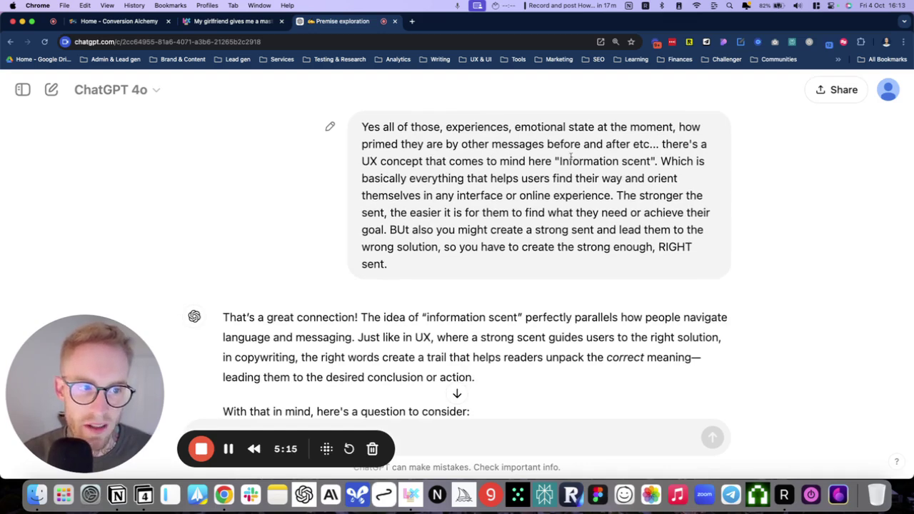
pyautogui.scroll(-1, 623, 163)
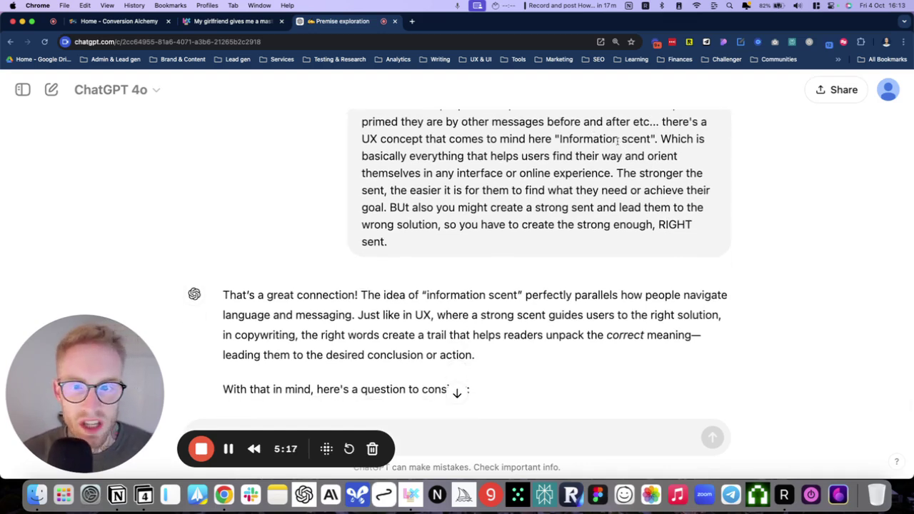
pyautogui.scroll(2, 617, 145)
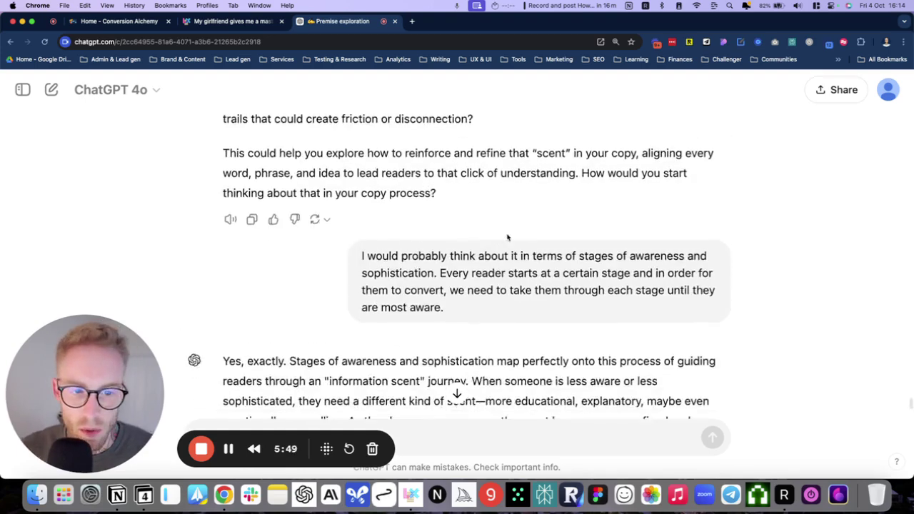
# Read the replies on adjusting information scent per awareness stage, ending at 'a smart approach'
pyautogui.scroll(2, 474, 219)
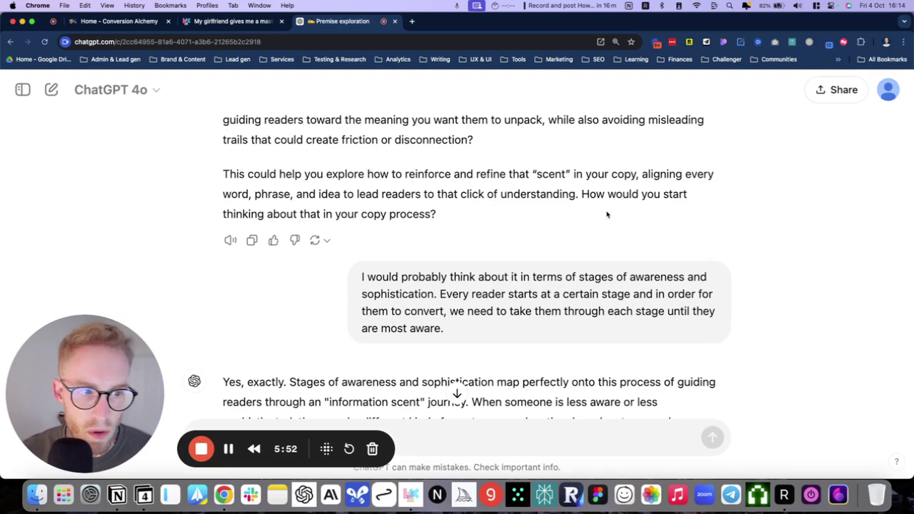
pyautogui.scroll(-1, 294, 226)
pyautogui.scroll(-5, 321, 207)
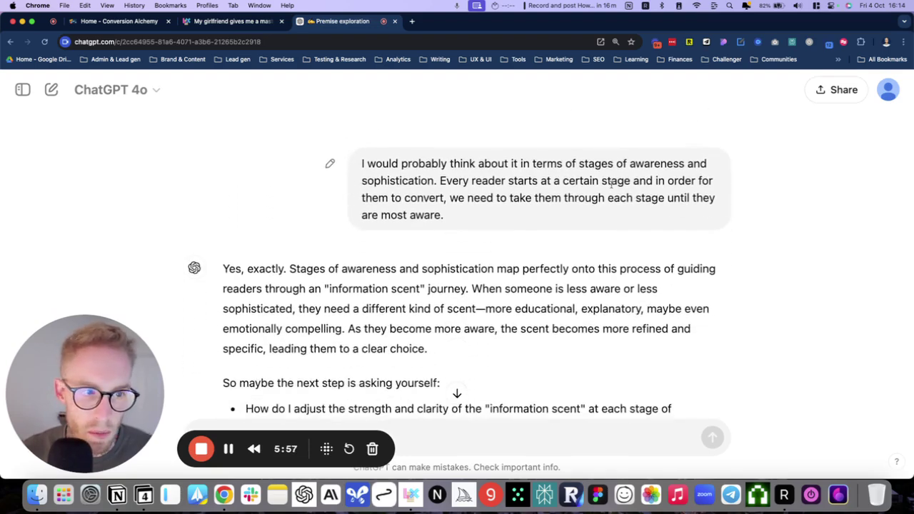
pyautogui.scroll(-10, 573, 183)
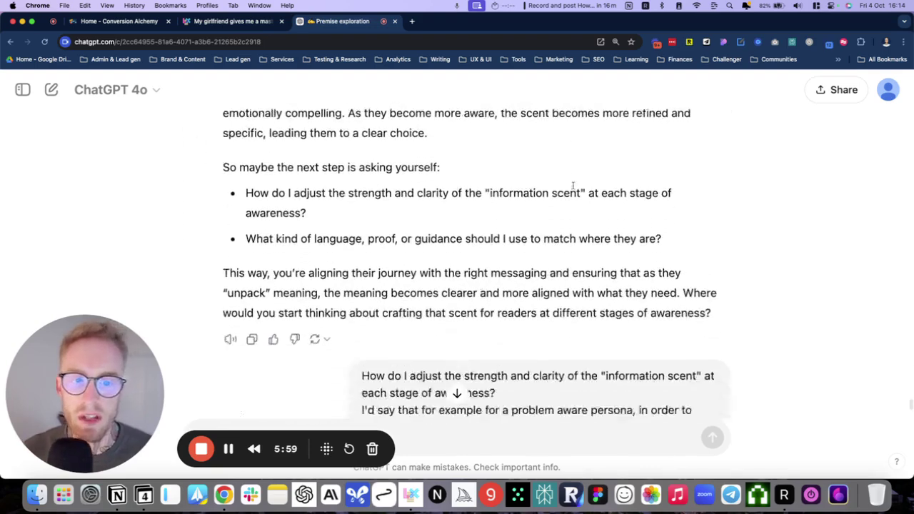
pyautogui.scroll(-4, 503, 246)
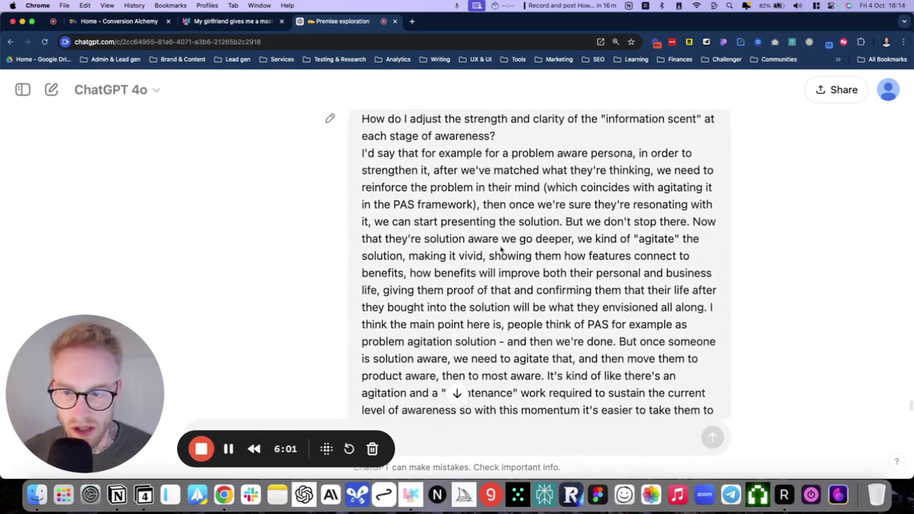
pyautogui.scroll(3, 506, 245)
pyautogui.scroll(-1, 646, 243)
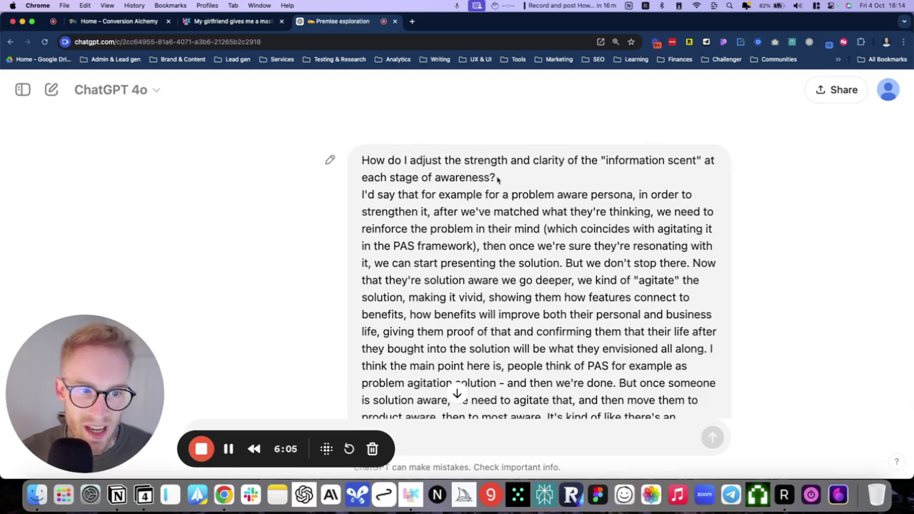
pyautogui.scroll(-2, 638, 175)
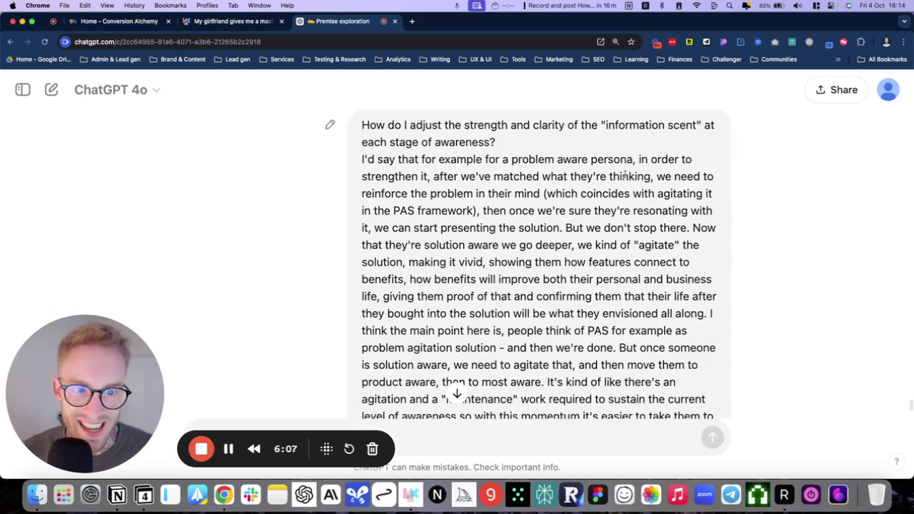
pyautogui.scroll(-1, 371, 152)
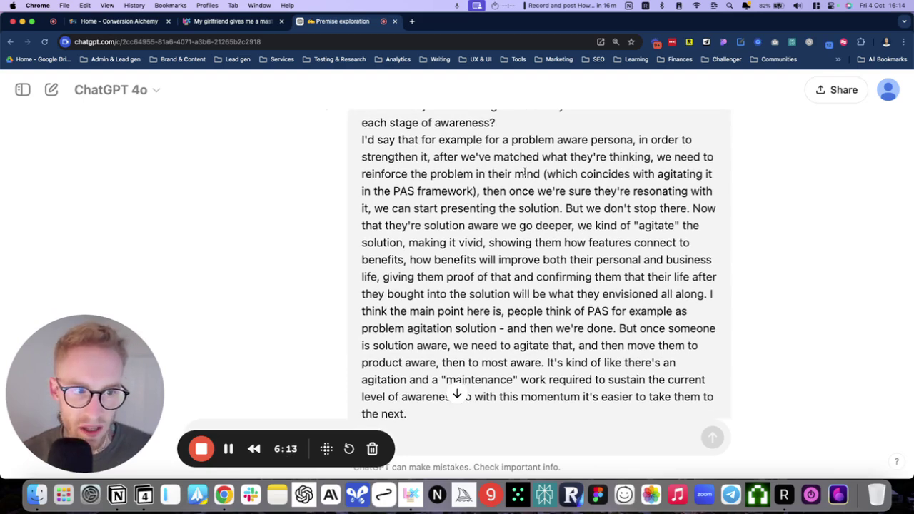
pyautogui.scroll(-3, 554, 174)
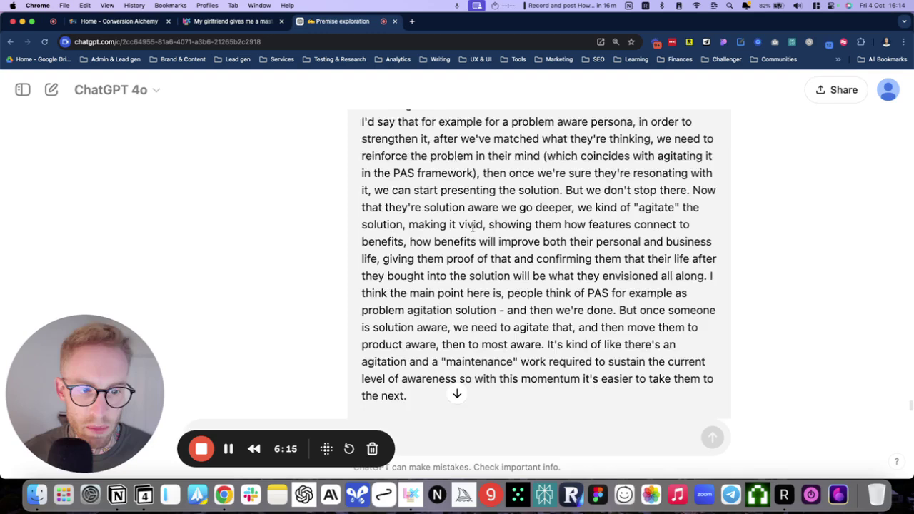
pyautogui.scroll(-1, 553, 235)
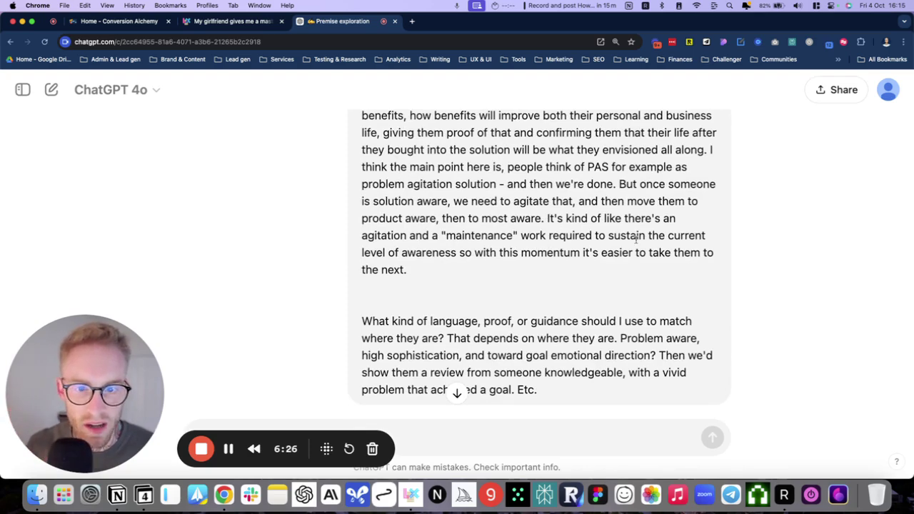
pyautogui.scroll(-1, 479, 252)
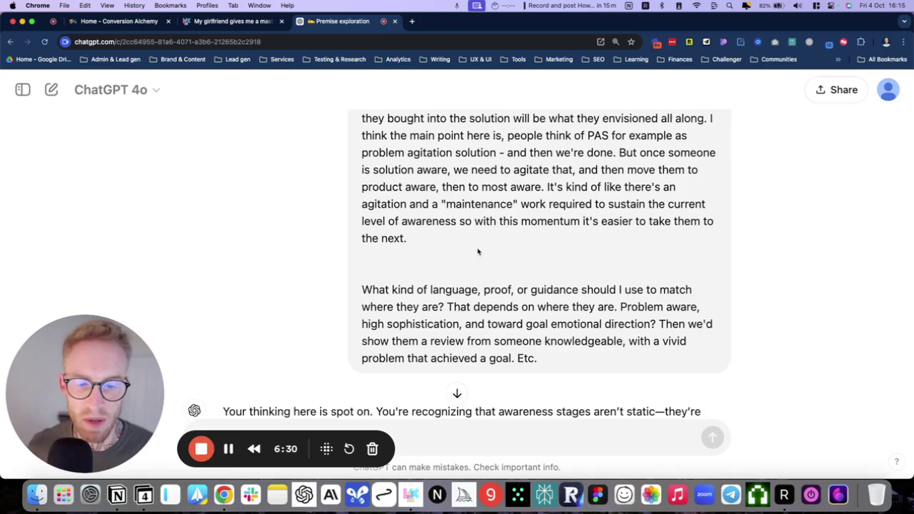
pyautogui.scroll(-9, 478, 251)
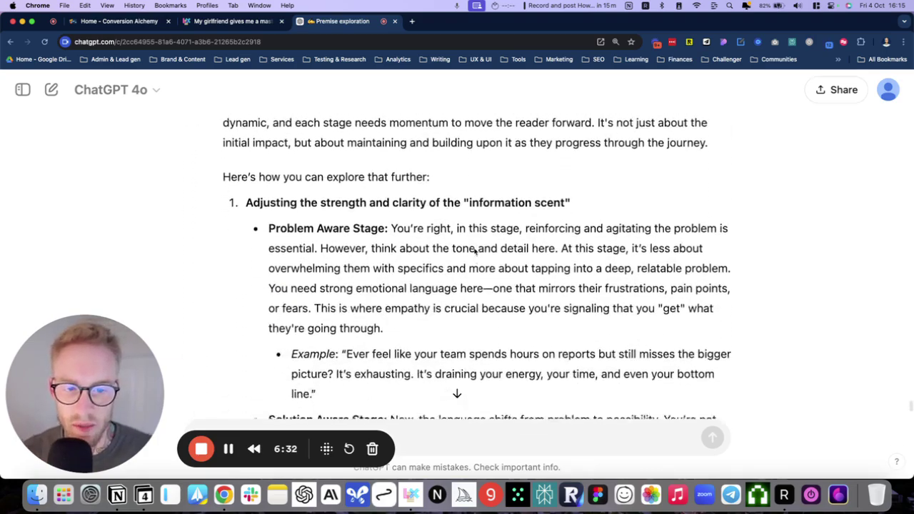
pyautogui.scroll(-15, 474, 252)
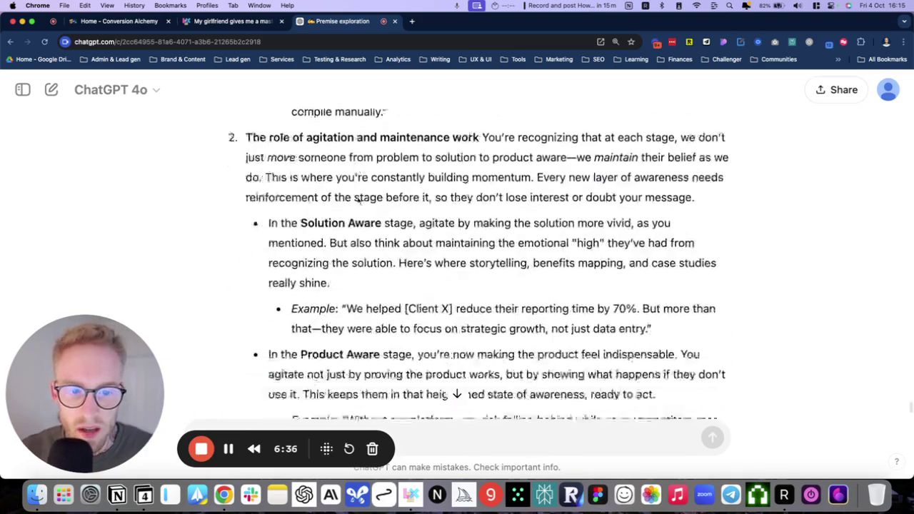
pyautogui.scroll(-20, 358, 202)
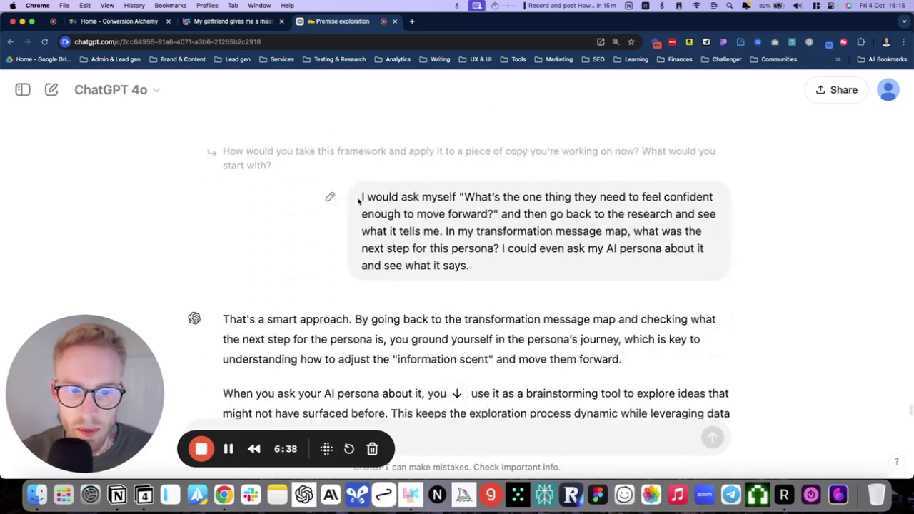
pyautogui.scroll(-2, 358, 202)
pyautogui.scroll(2, 358, 202)
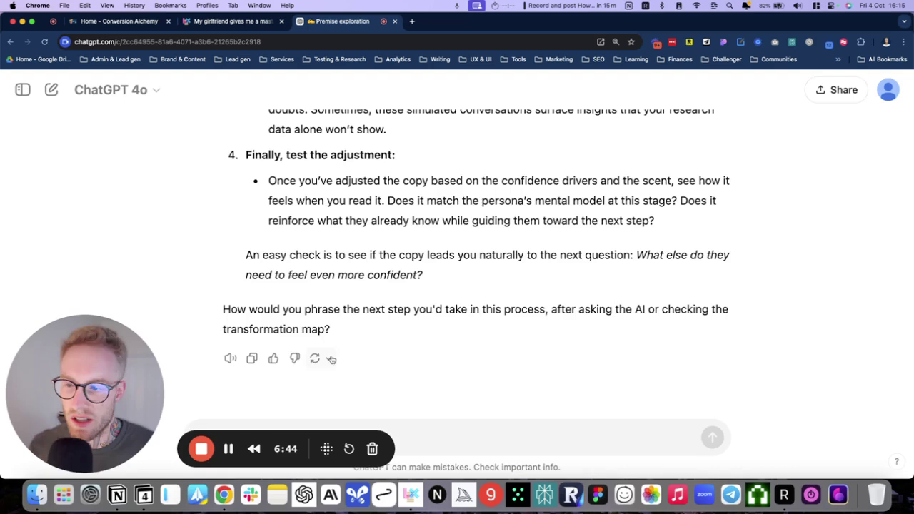
pyautogui.moveTo(332, 330); pyautogui.dragTo(243, 310)
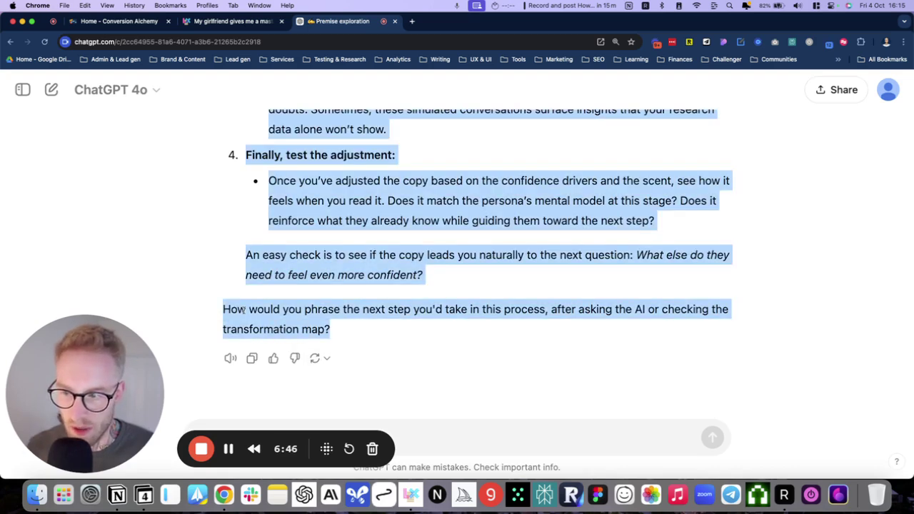
pyautogui.click(243, 309)
pyautogui.click(452, 431)
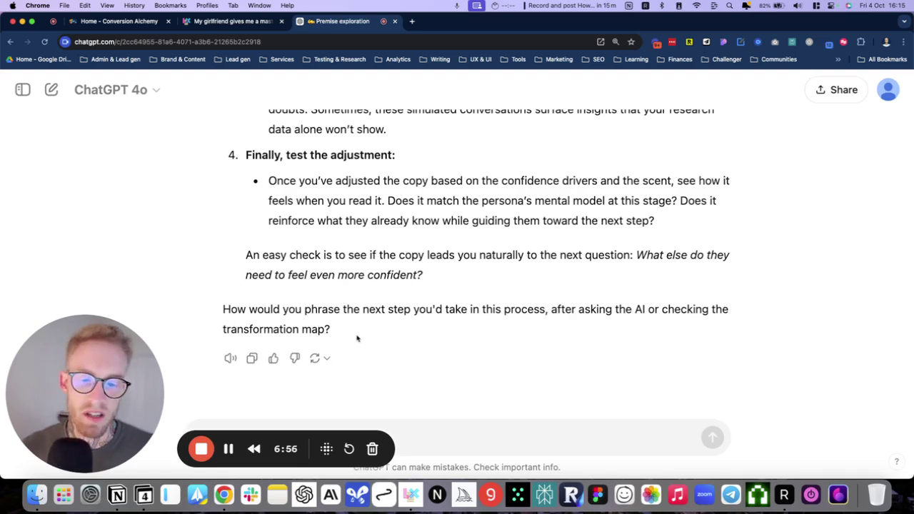
pyautogui.moveTo(356, 338); pyautogui.dragTo(237, 163)
pyautogui.scroll(10, 261, 214)
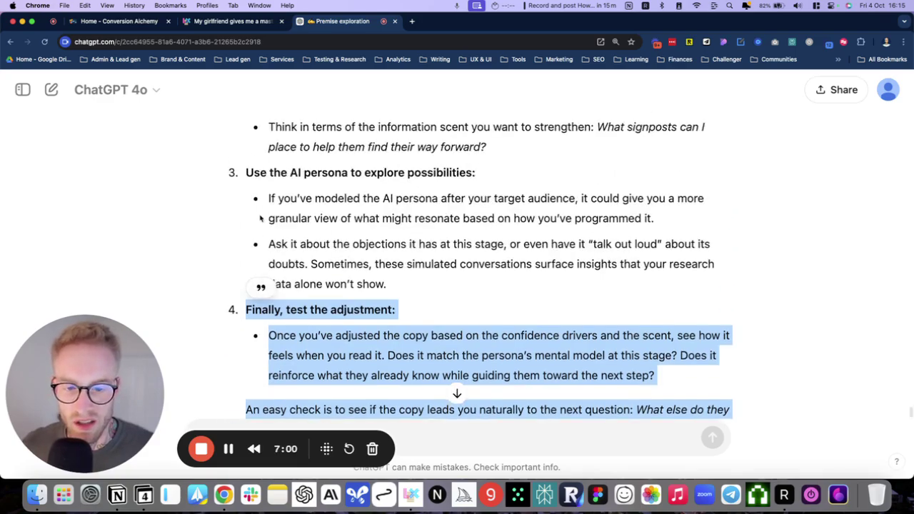
pyautogui.scroll(3, 285, 235)
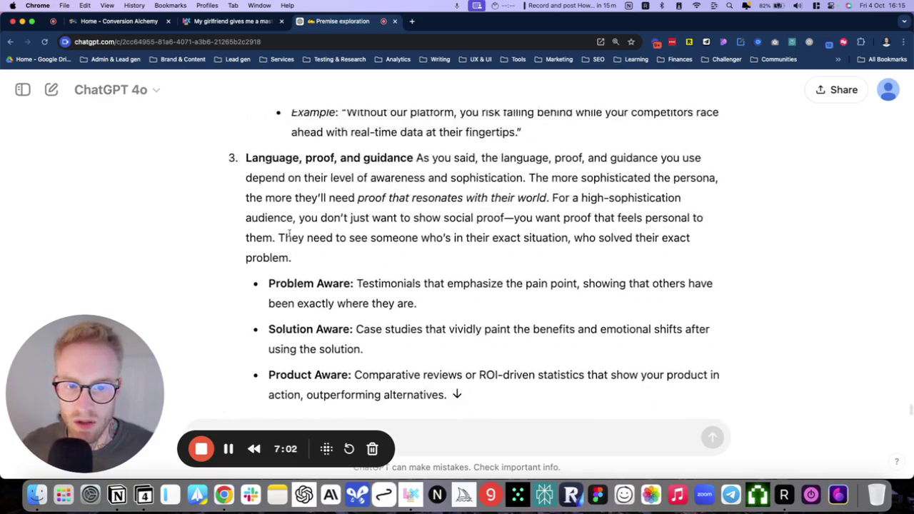
pyautogui.scroll(15, 306, 282)
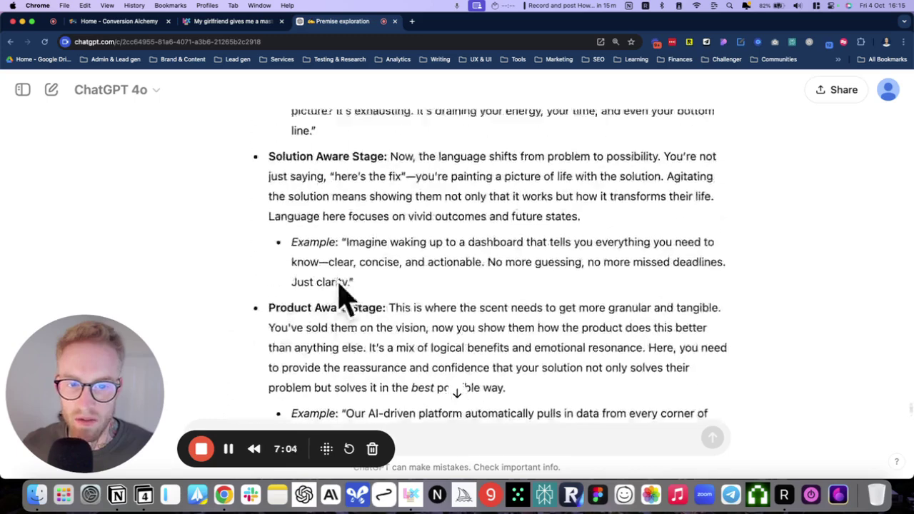
# Open the 'Unpacking Meaning in Language' chat from the conversation list, then hide the list
pyautogui.click(23, 90)
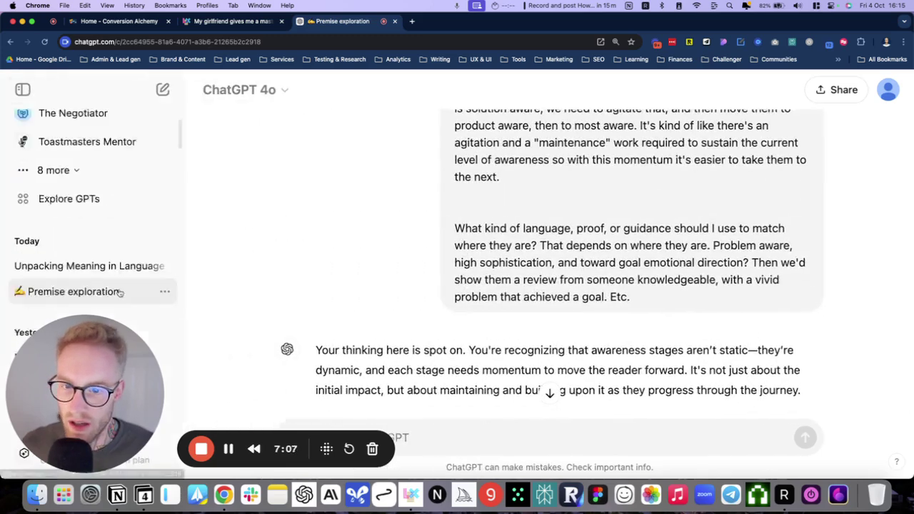
pyautogui.scroll(-1, 119, 291)
pyautogui.click(104, 216)
pyautogui.scroll(2, 102, 210)
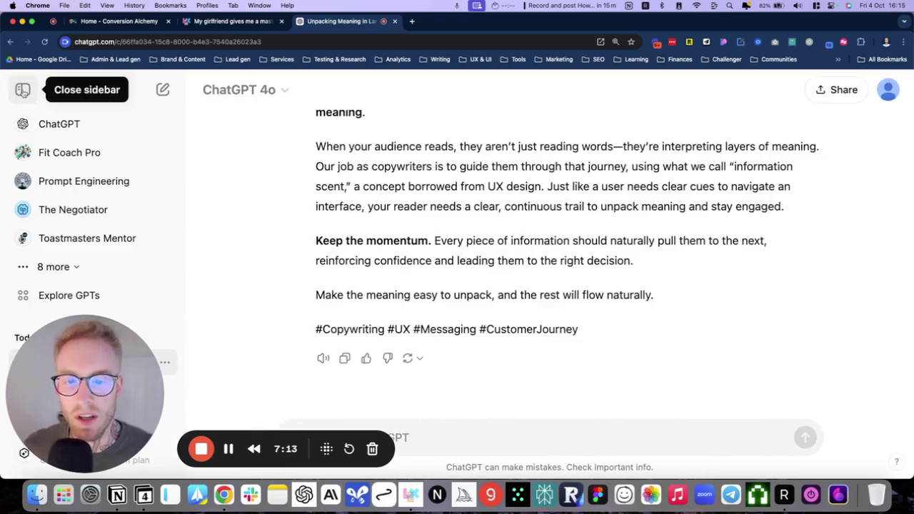
pyautogui.click(23, 89)
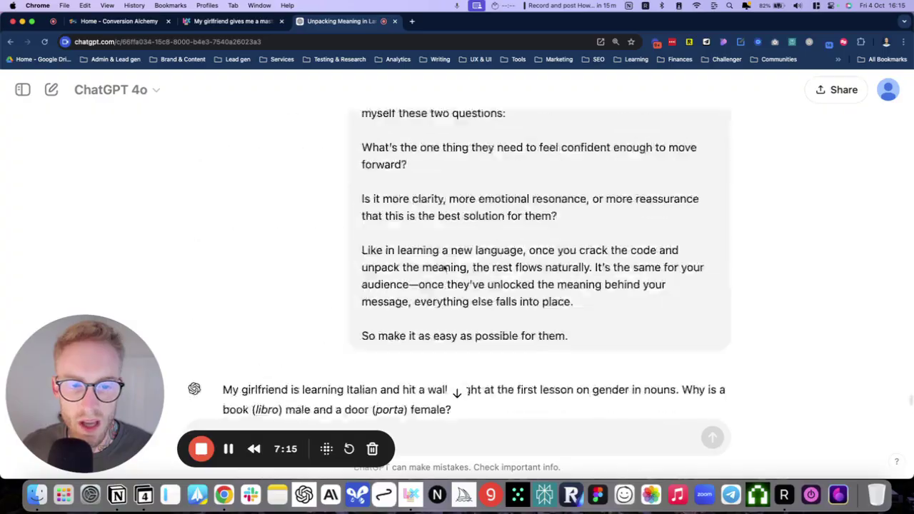
# Find the newsletter prompt and highlight its hook idea paragraph
pyautogui.scroll(-20, 445, 268)
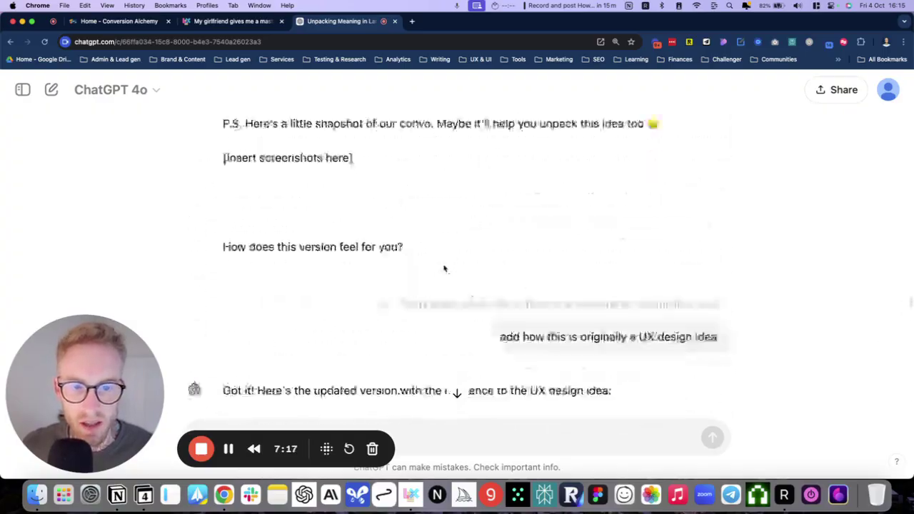
pyautogui.scroll(20, 444, 268)
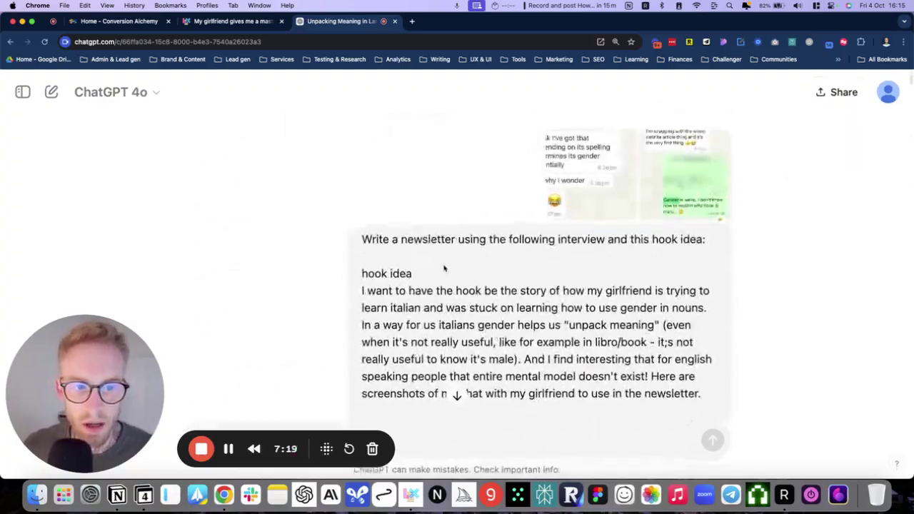
pyautogui.scroll(-3, 444, 268)
pyautogui.scroll(1, 445, 269)
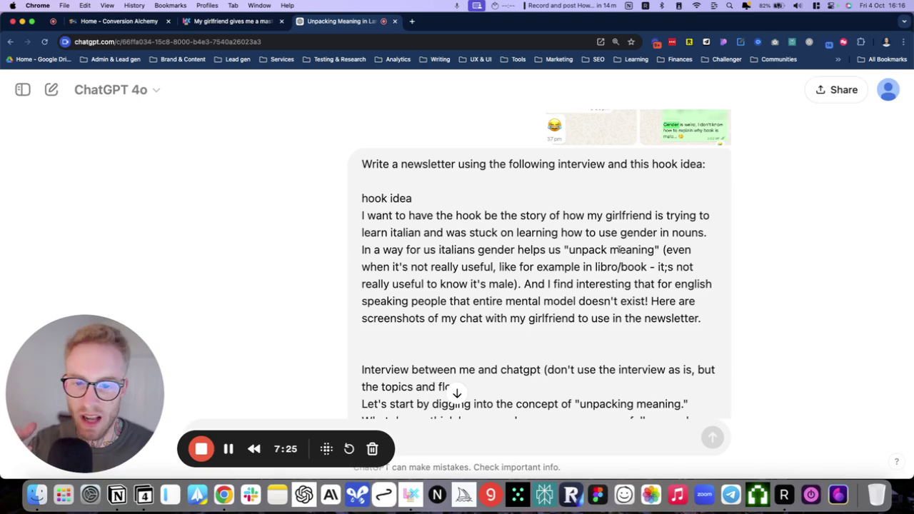
pyautogui.scroll(2, 618, 249)
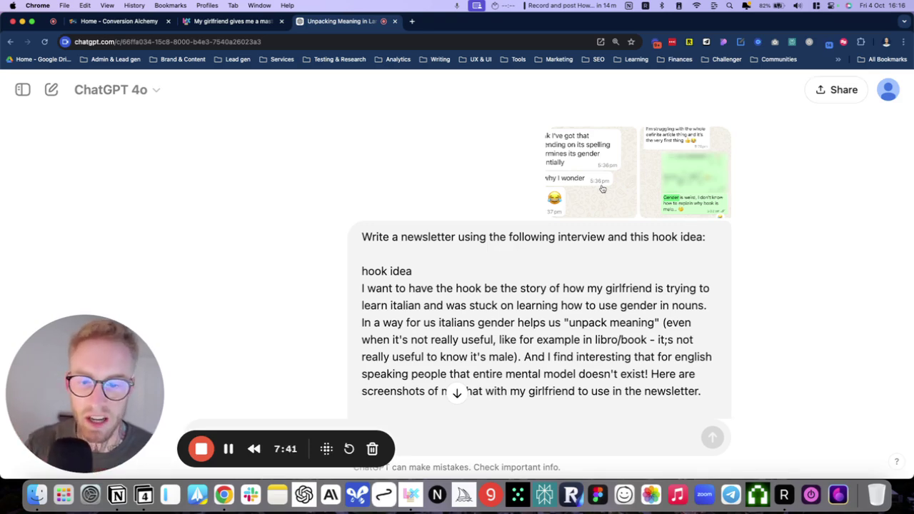
pyautogui.scroll(-2, 604, 188)
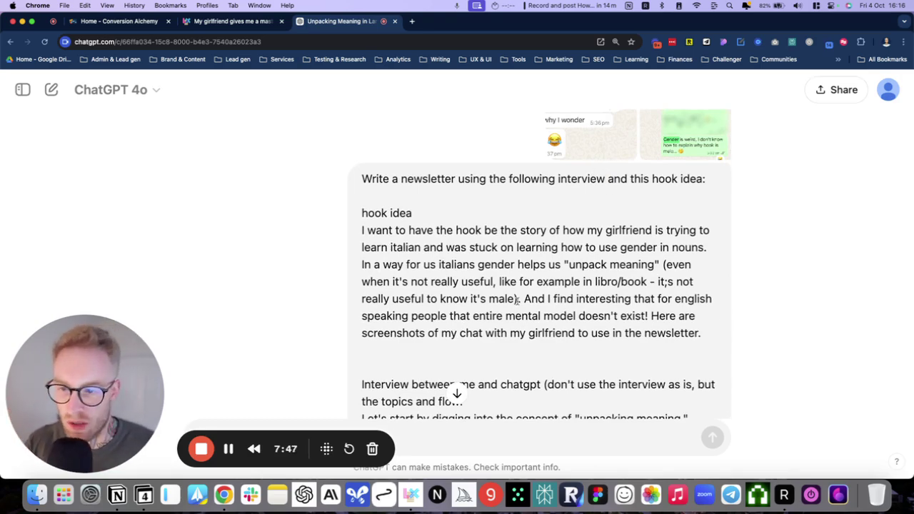
pyautogui.scroll(-2, 514, 293)
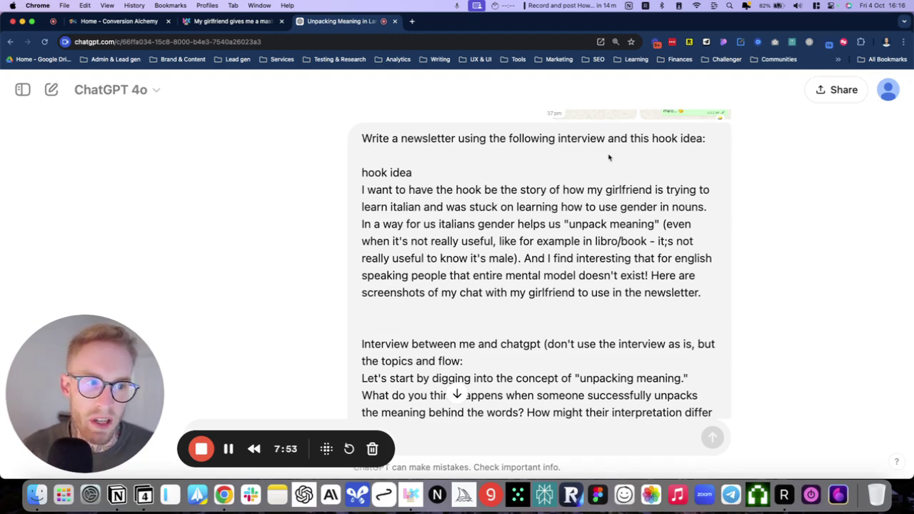
pyautogui.scroll(2, 609, 157)
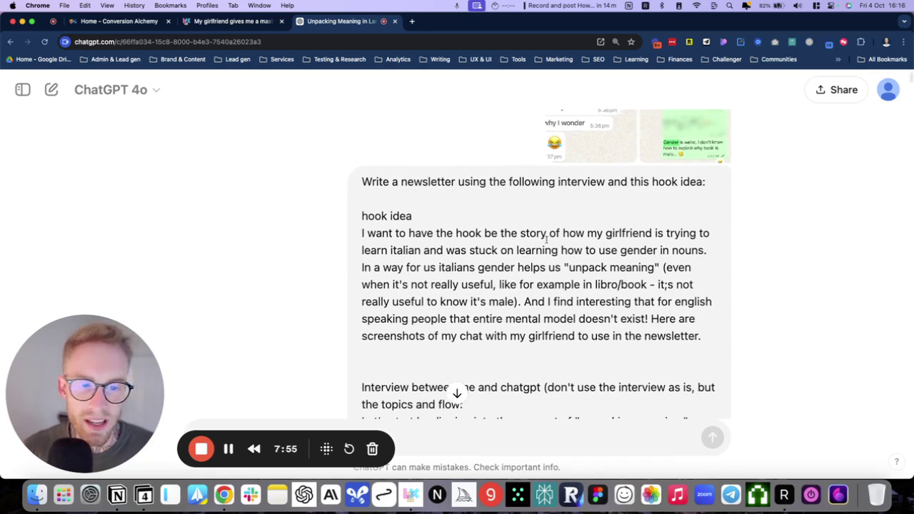
pyautogui.scroll(-1, 547, 239)
pyautogui.moveTo(363, 195); pyautogui.dragTo(692, 296)
# Select the interview text further down the prompt
pyautogui.scroll(3, 694, 292)
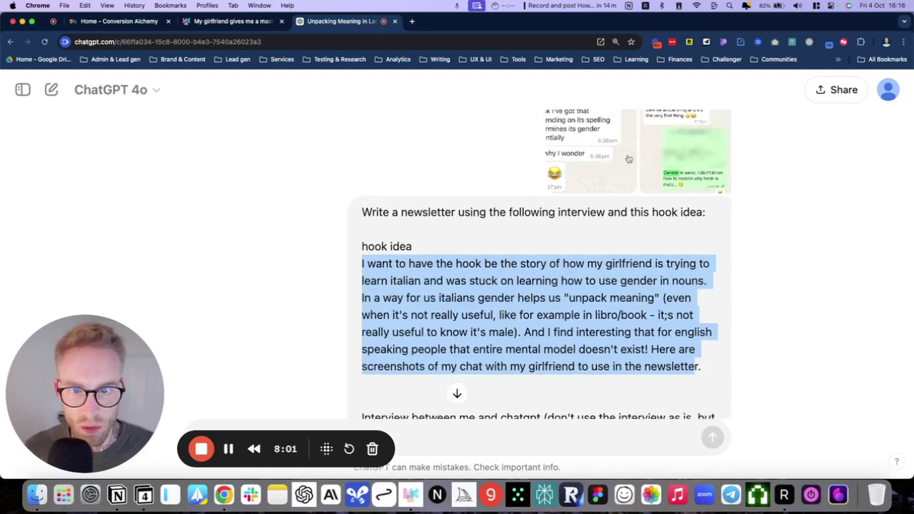
pyautogui.scroll(-1, 619, 206)
pyautogui.scroll(-5, 619, 207)
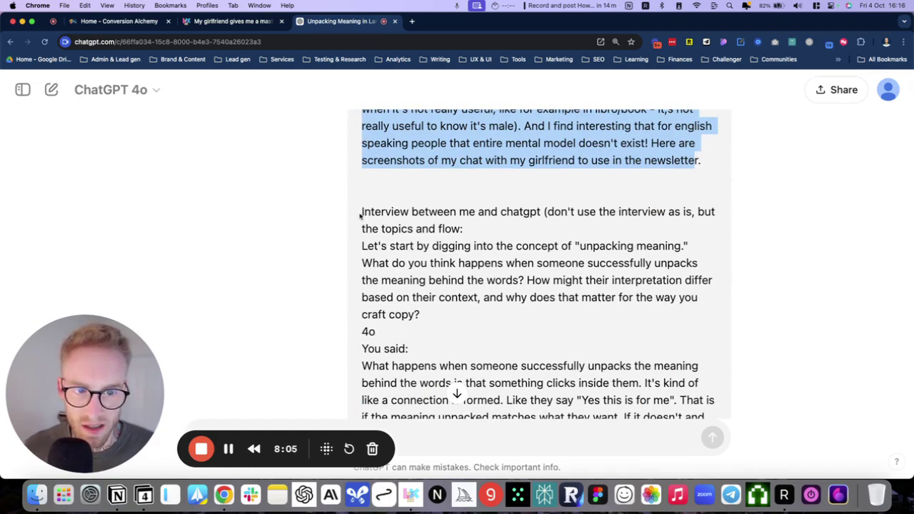
pyautogui.moveTo(361, 215); pyautogui.dragTo(443, 330)
pyautogui.scroll(-1, 447, 327)
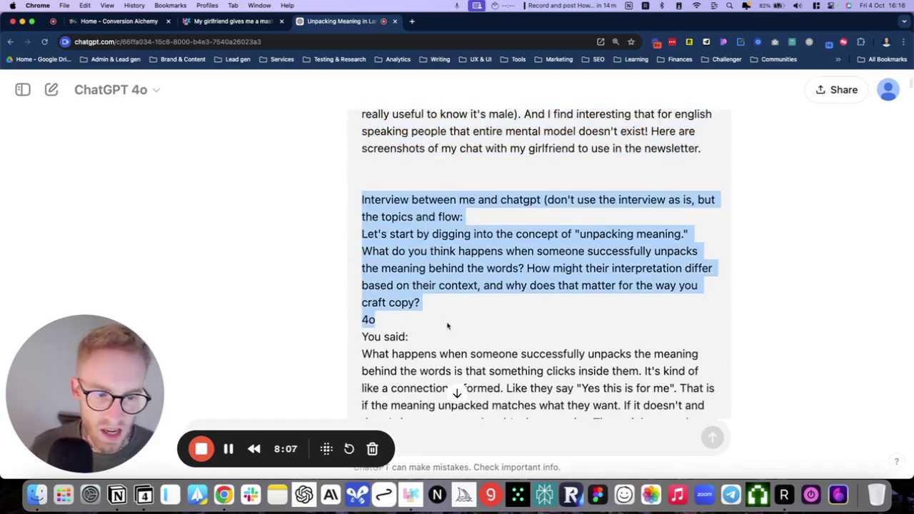
pyautogui.scroll(-20, 447, 326)
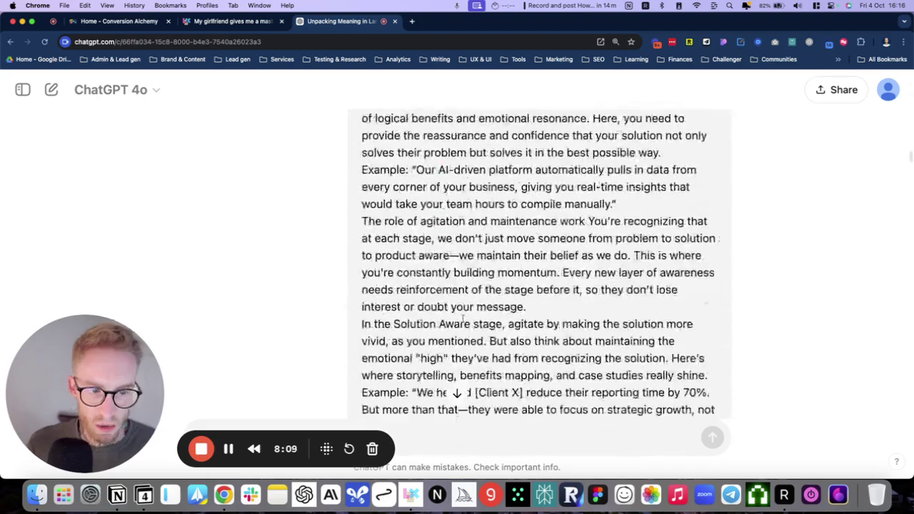
# Scroll past the earlier draft to the revised newsletter 'Unpacking Meaning: Why Gender in Language Is Like Cracking a Code'
pyautogui.scroll(-20, 463, 319)
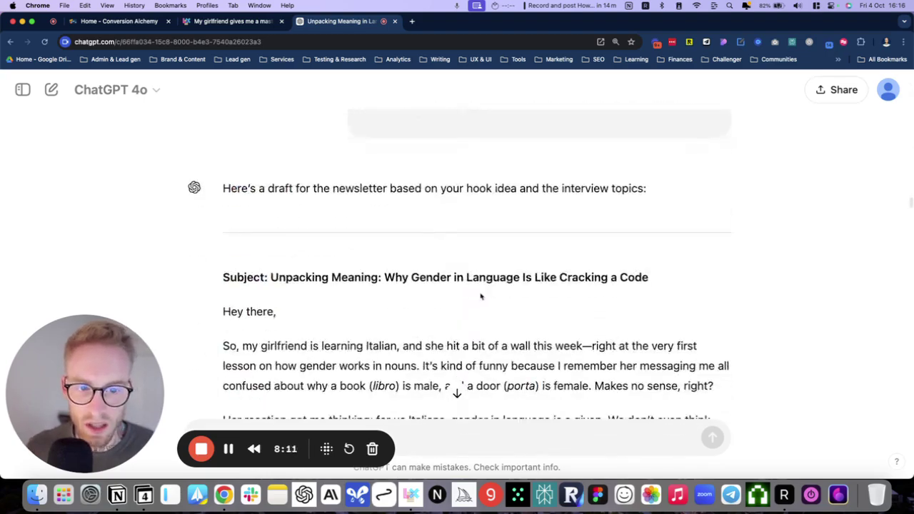
pyautogui.scroll(-5, 480, 296)
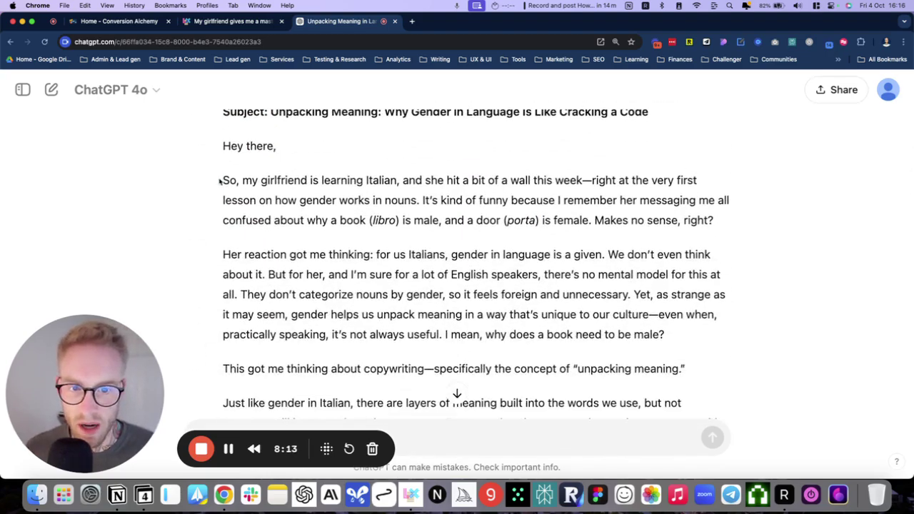
pyautogui.moveTo(219, 181); pyautogui.dragTo(715, 255)
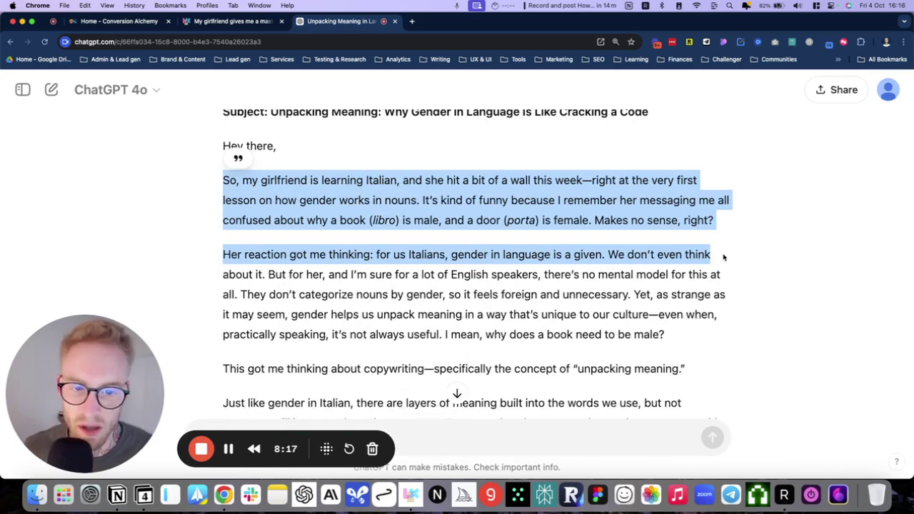
pyautogui.scroll(-5, 443, 326)
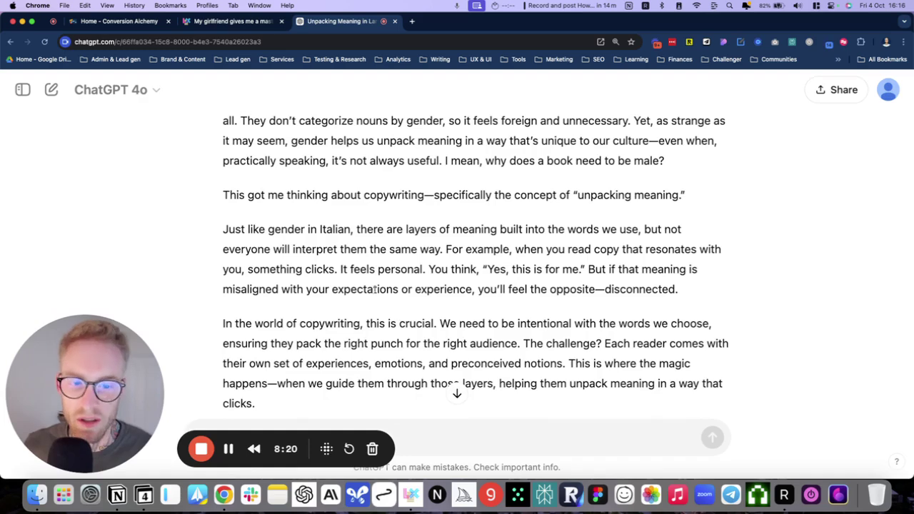
pyautogui.scroll(-2, 392, 319)
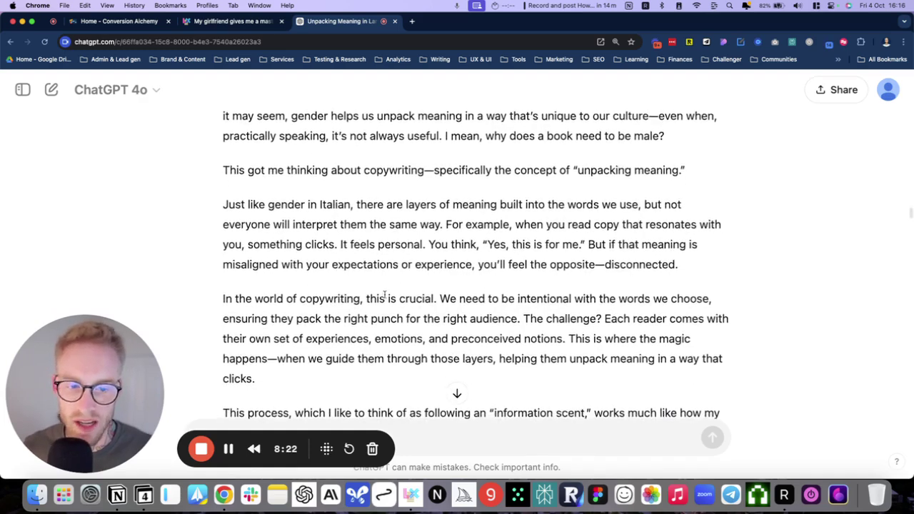
pyautogui.scroll(3, 385, 293)
pyautogui.scroll(4, 405, 288)
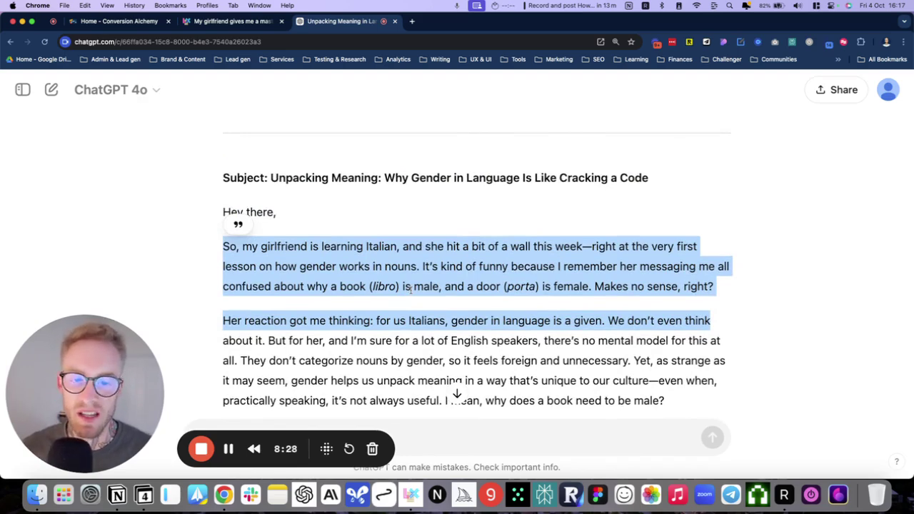
pyautogui.scroll(-4, 410, 289)
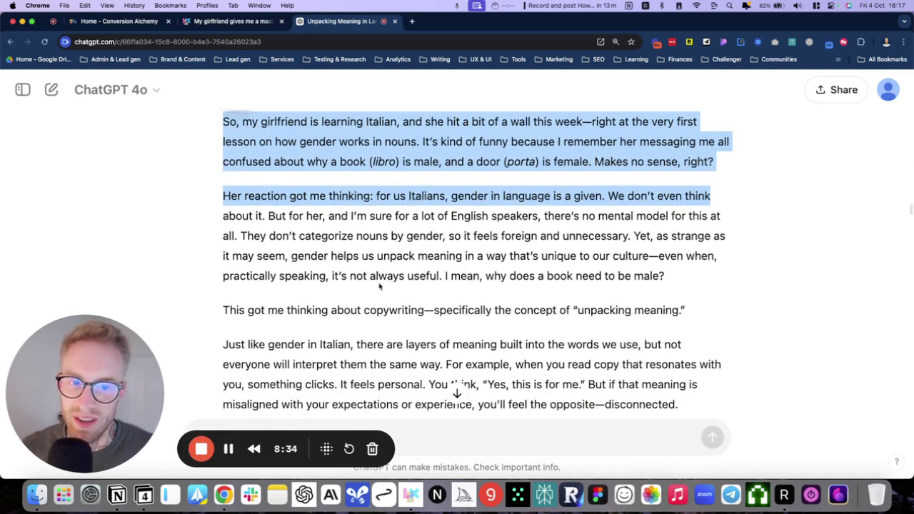
pyautogui.scroll(-3, 378, 287)
pyautogui.scroll(-12, 384, 284)
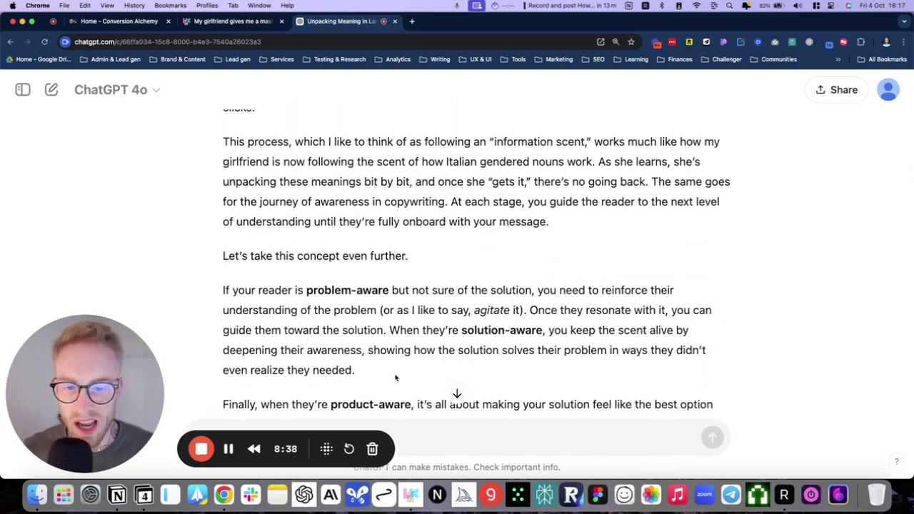
pyautogui.scroll(-1, 392, 377)
pyautogui.scroll(-18, 392, 377)
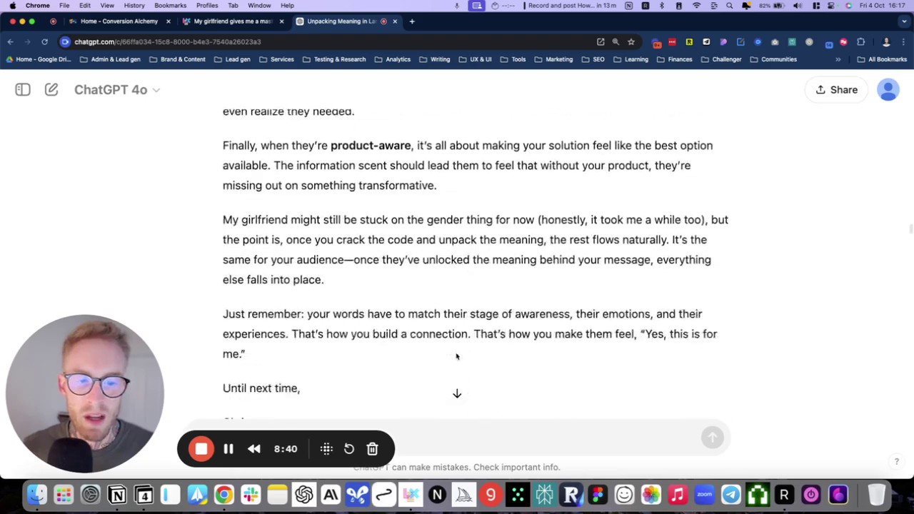
pyautogui.scroll(-5, 470, 349)
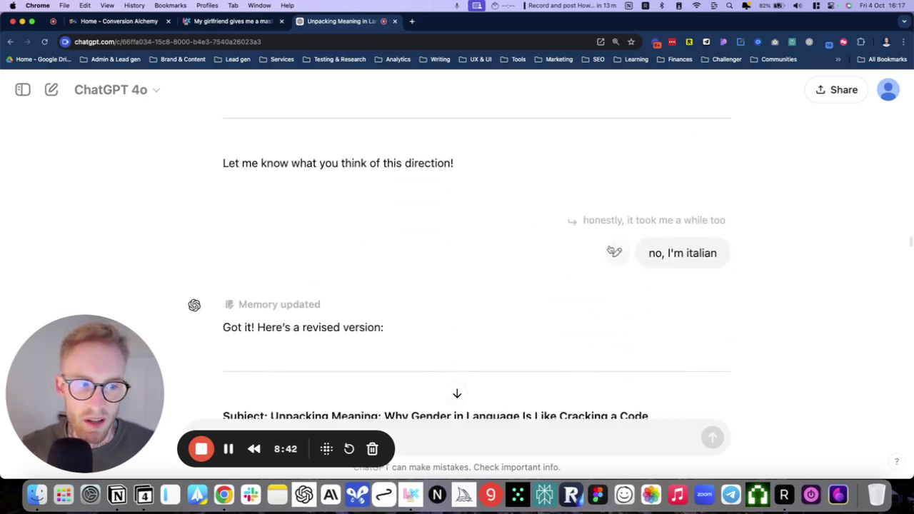
pyautogui.scroll(-12, 691, 242)
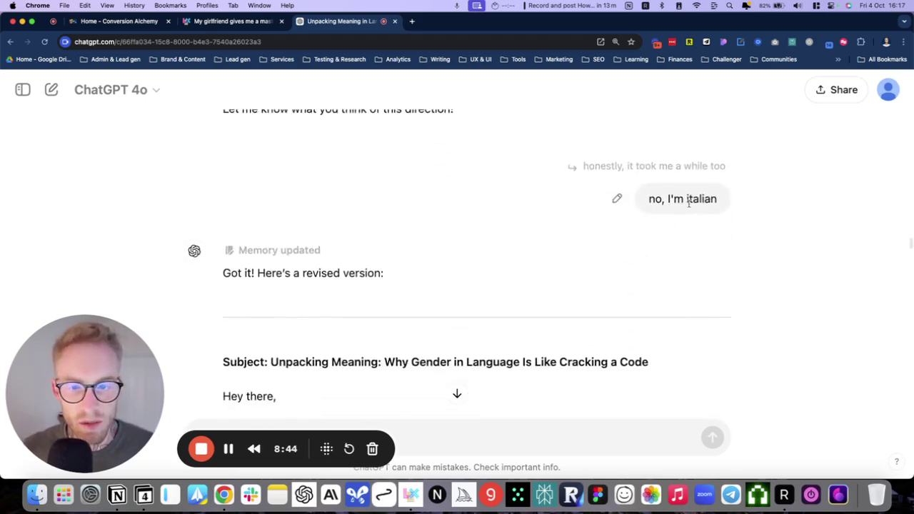
pyautogui.scroll(-20, 637, 248)
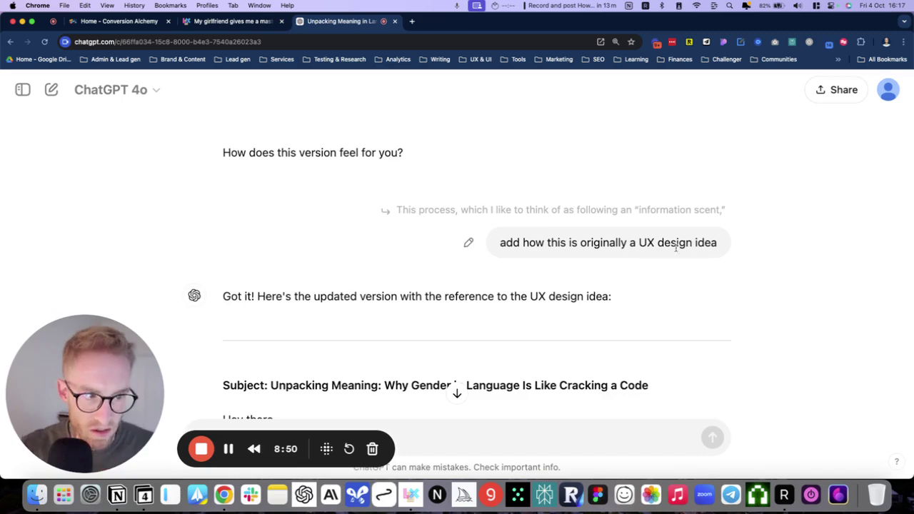
pyautogui.scroll(-1, 401, 262)
pyautogui.scroll(-3, 401, 262)
pyautogui.scroll(2, 402, 215)
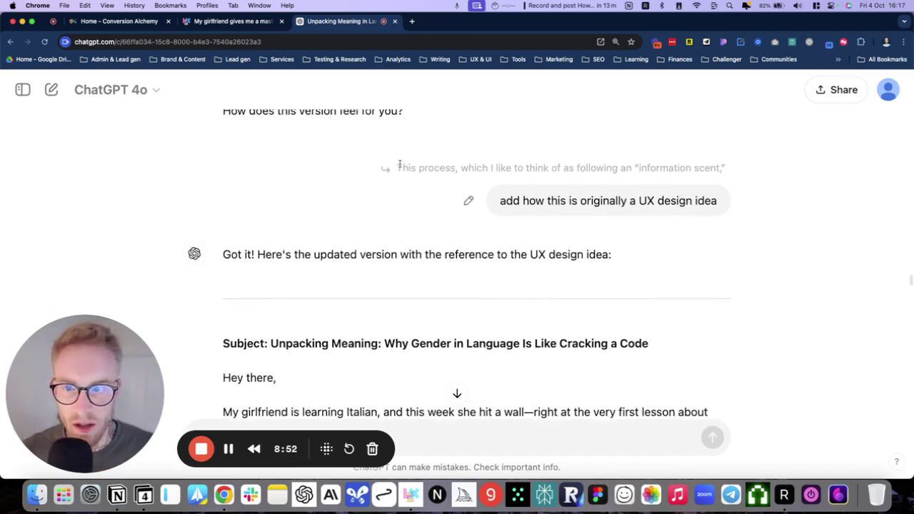
pyautogui.moveTo(399, 167); pyautogui.dragTo(606, 181)
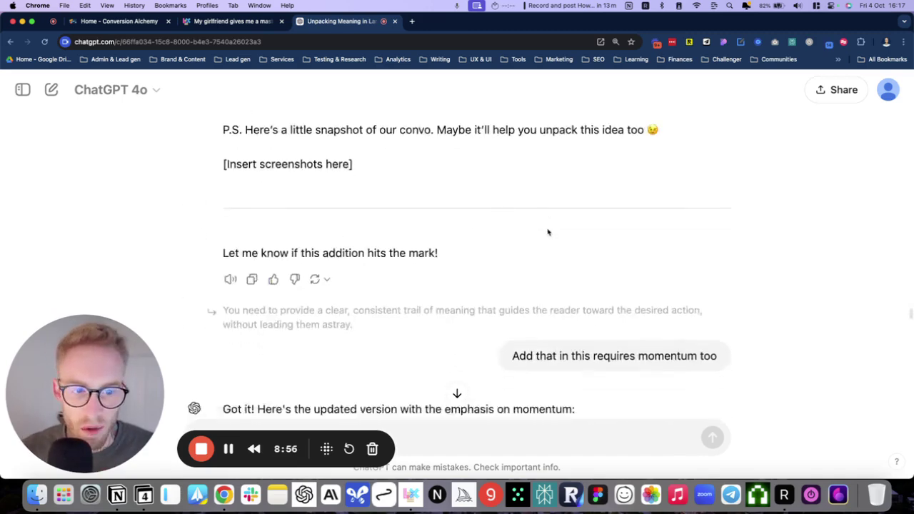
pyautogui.scroll(-2, 526, 269)
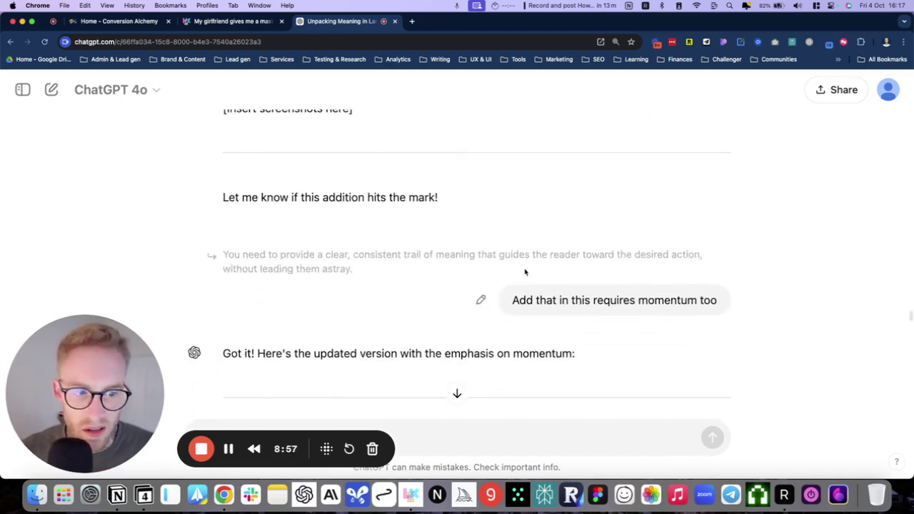
pyautogui.scroll(-5, 424, 246)
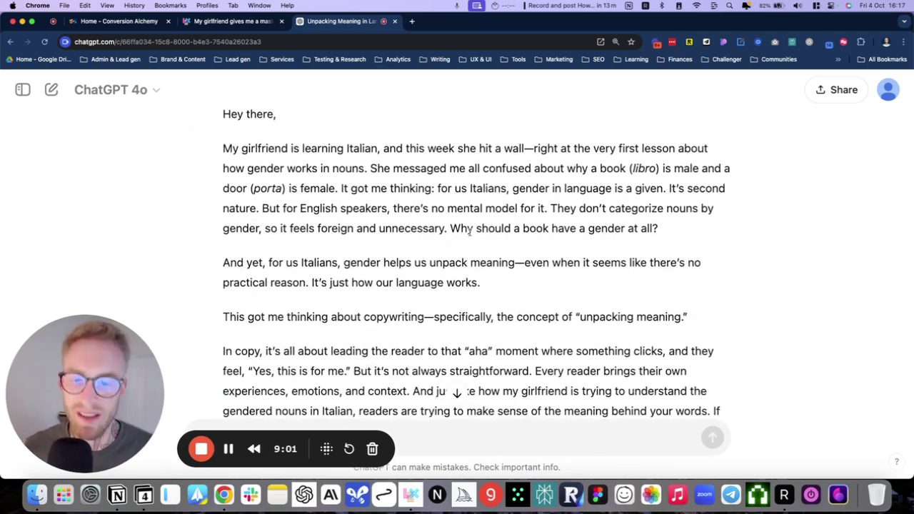
pyautogui.scroll(-8, 349, 201)
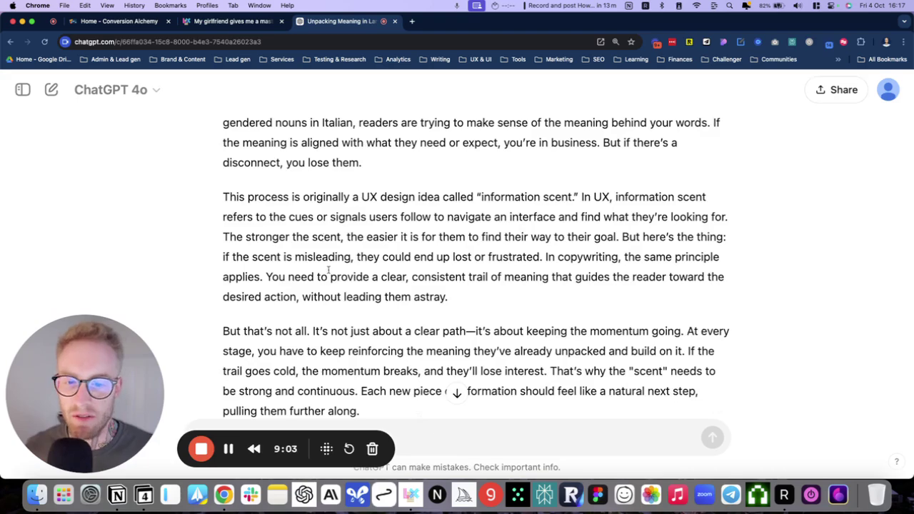
pyautogui.scroll(-1, 332, 267)
pyautogui.moveTo(371, 328); pyautogui.dragTo(223, 288)
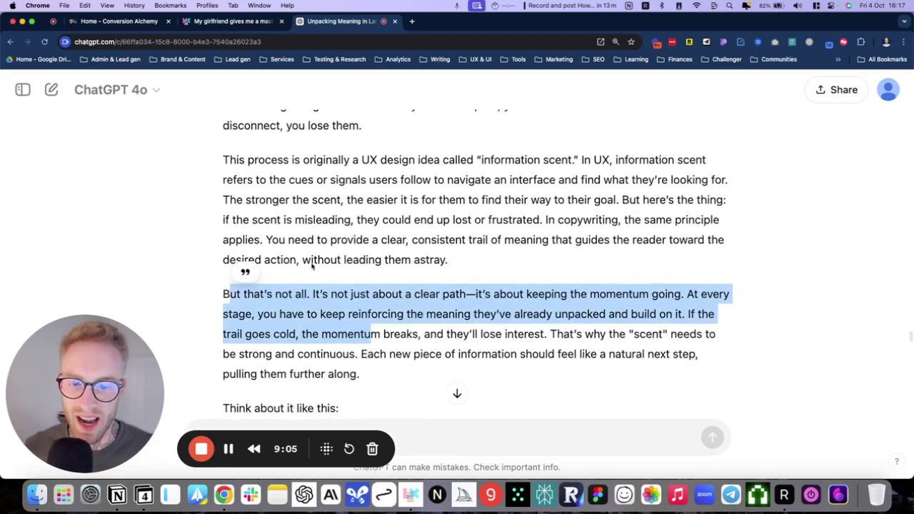
pyautogui.scroll(-3, 311, 264)
pyautogui.click(287, 204)
pyautogui.scroll(-5, 287, 204)
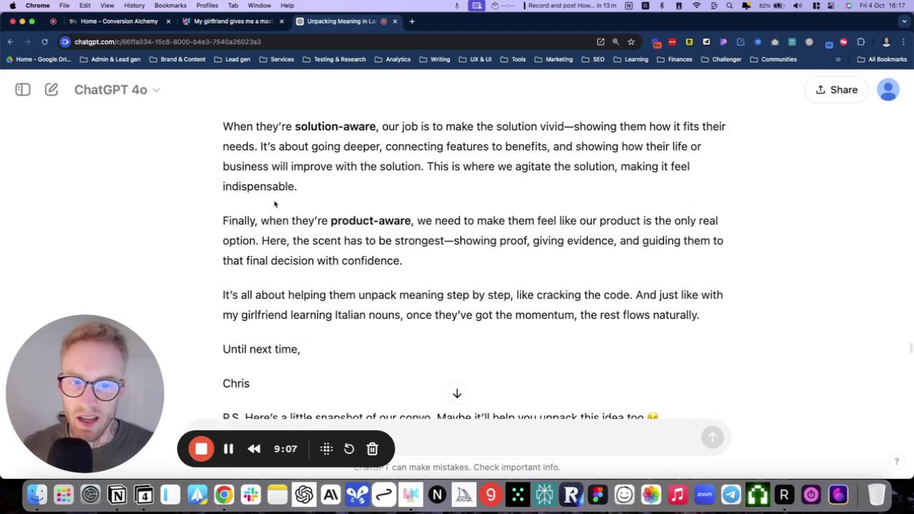
pyautogui.hotkey('ctrl', 'Right')
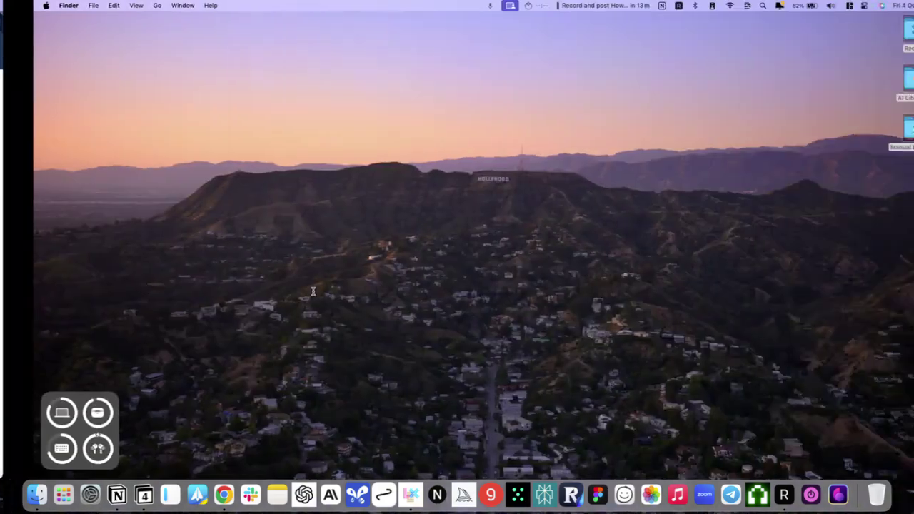
pyautogui.hotkey('ctrl', 'Left')
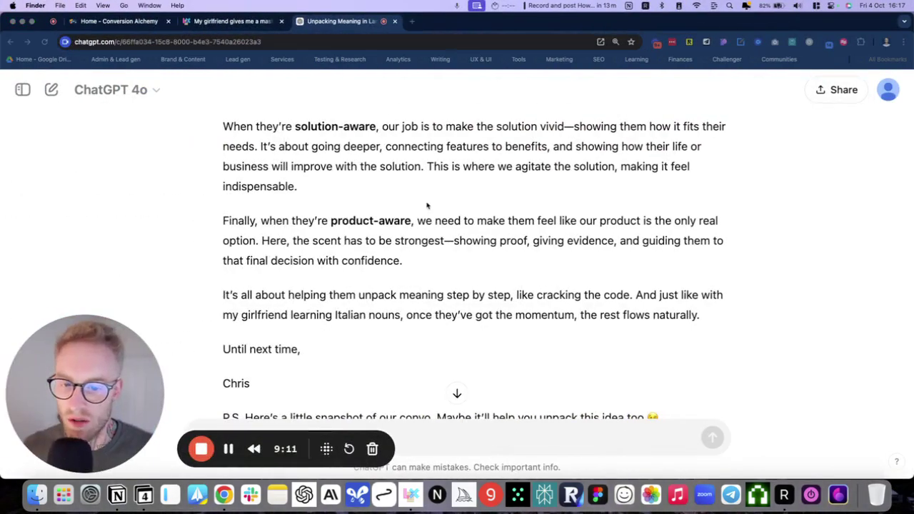
# Open the Lex document 'My girlfriend gives me a masterclass in copywriting' and skim it
pyautogui.click(207, 24)
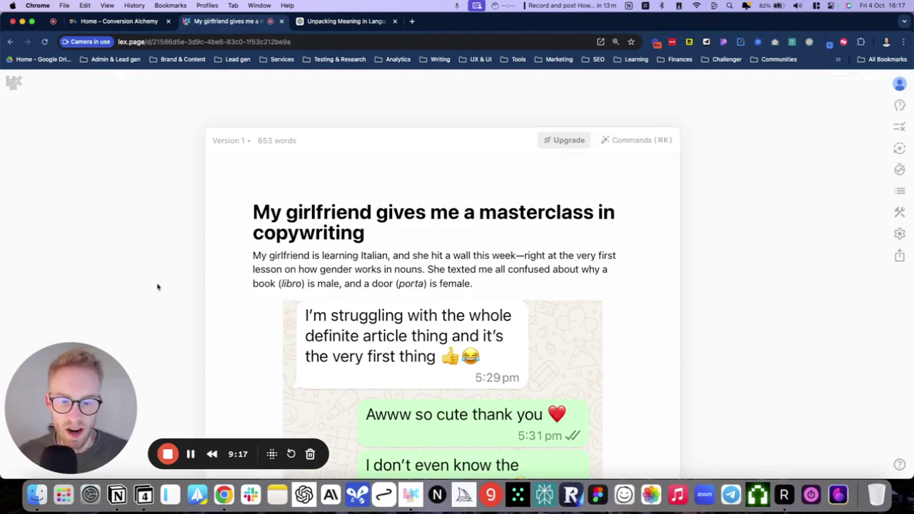
pyautogui.scroll(-12, 312, 224)
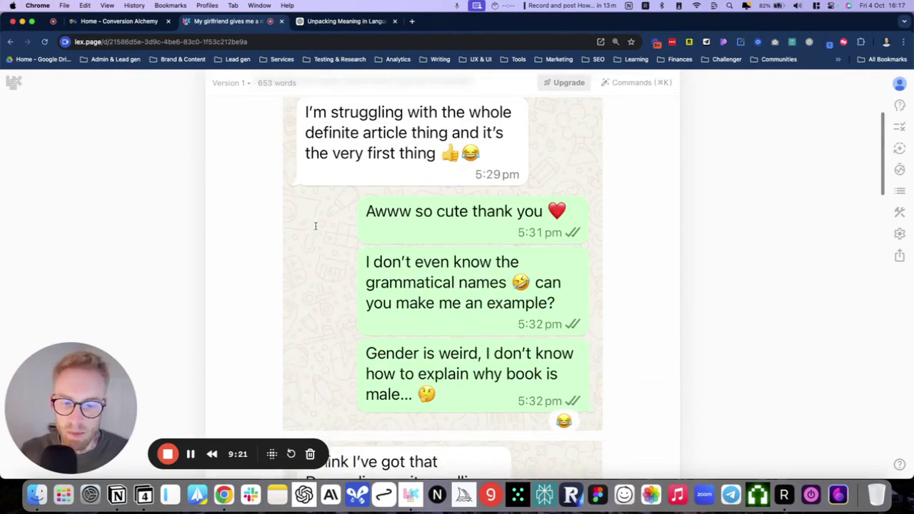
pyautogui.scroll(-2, 363, 232)
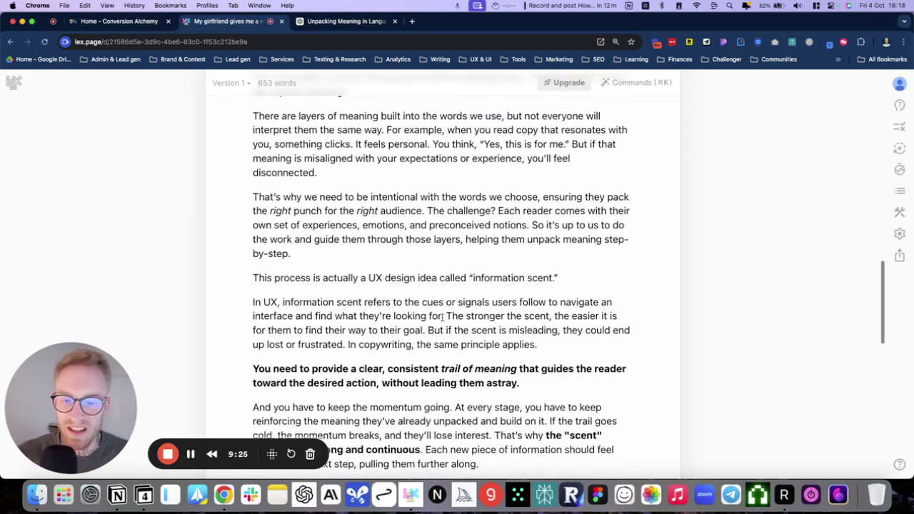
pyautogui.scroll(13, 447, 317)
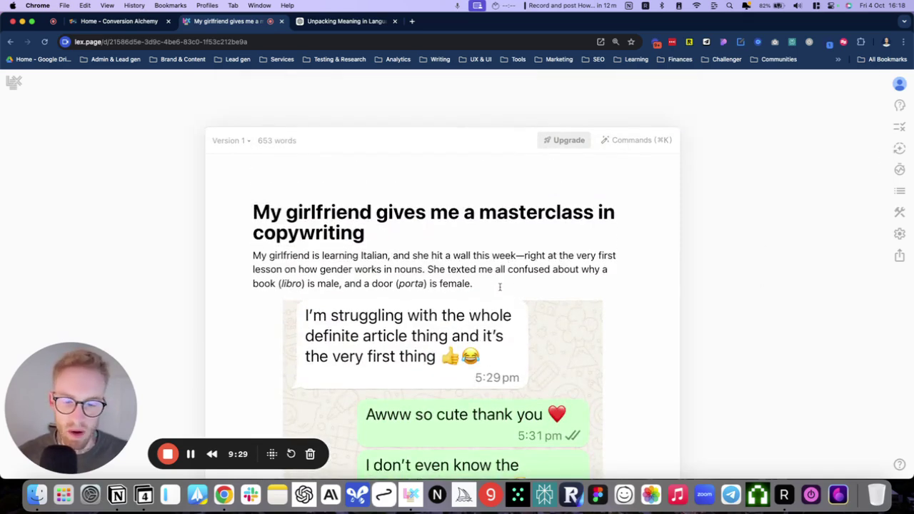
pyautogui.scroll(-3, 420, 293)
pyautogui.scroll(2, 428, 257)
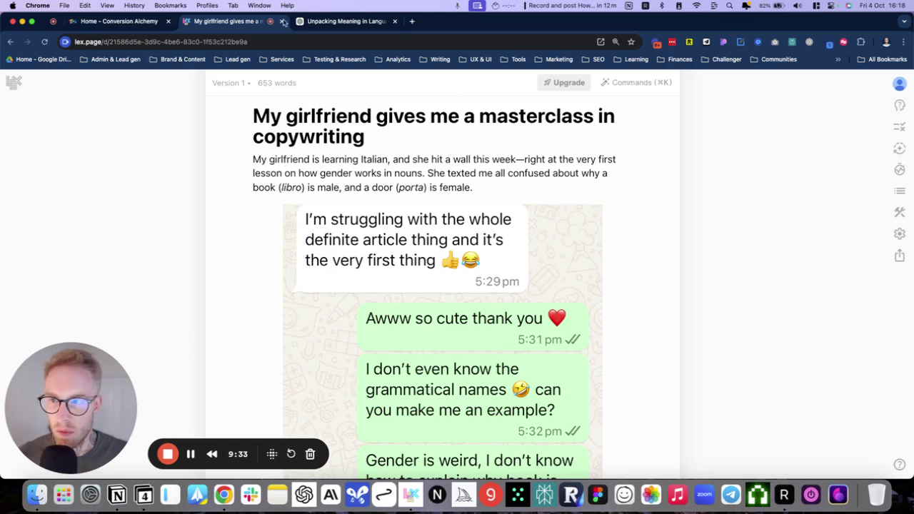
# Briefly check the ChatGPT conversation, then read through the 653-word Lex piece
pyautogui.click(309, 21)
pyautogui.click(230, 22)
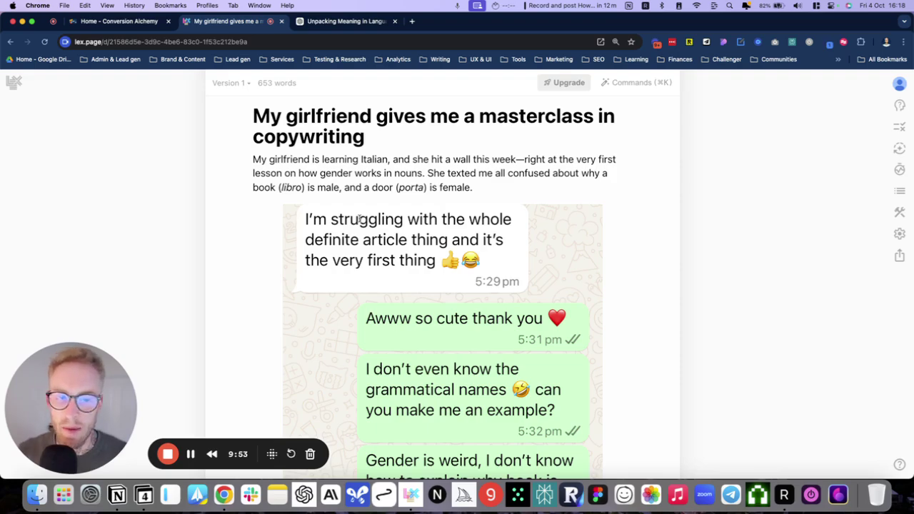
pyautogui.scroll(-5, 379, 200)
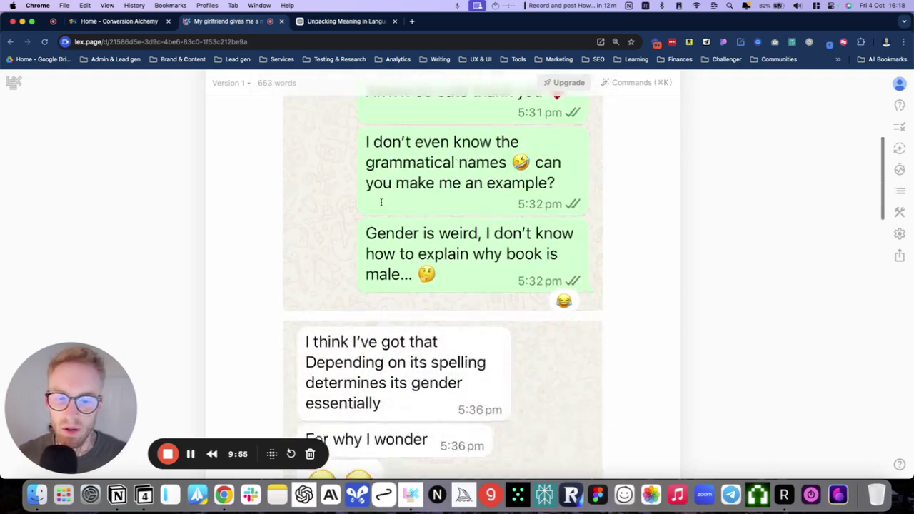
pyautogui.scroll(-10, 381, 203)
pyautogui.scroll(-5, 390, 290)
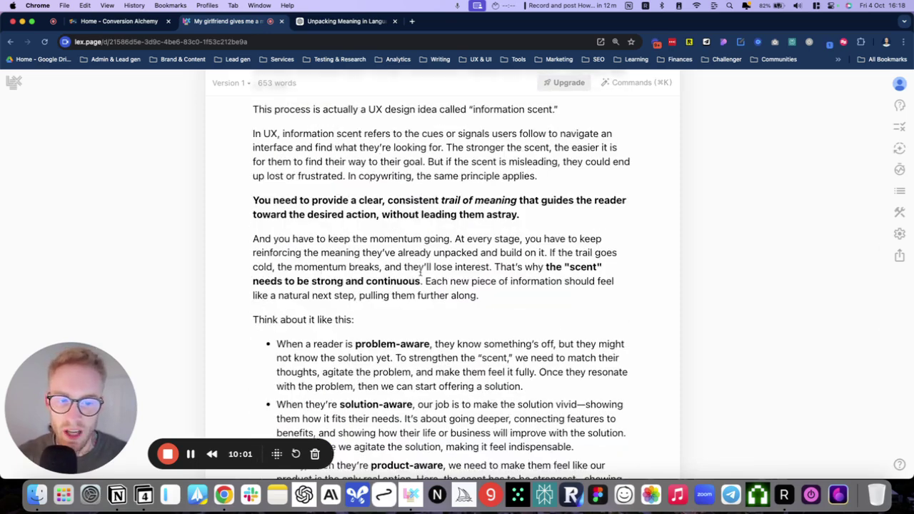
pyautogui.scroll(-8, 420, 272)
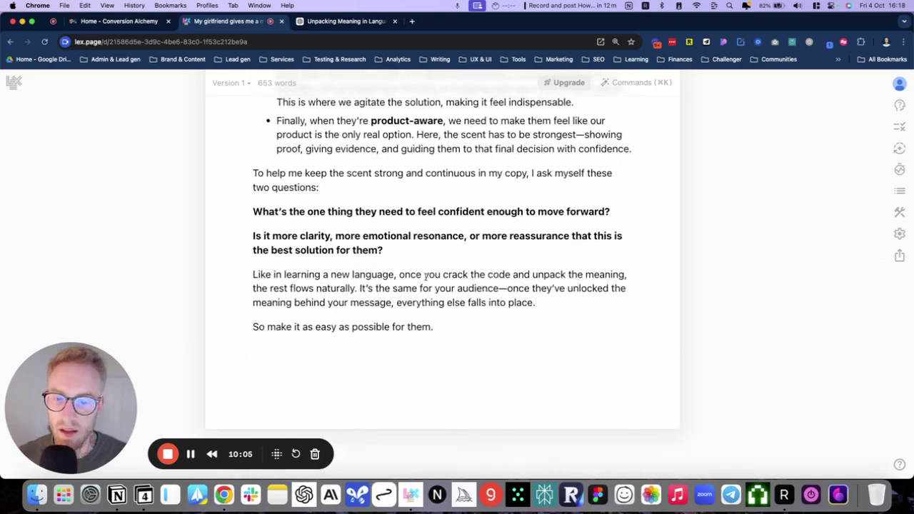
pyautogui.scroll(20, 309, 277)
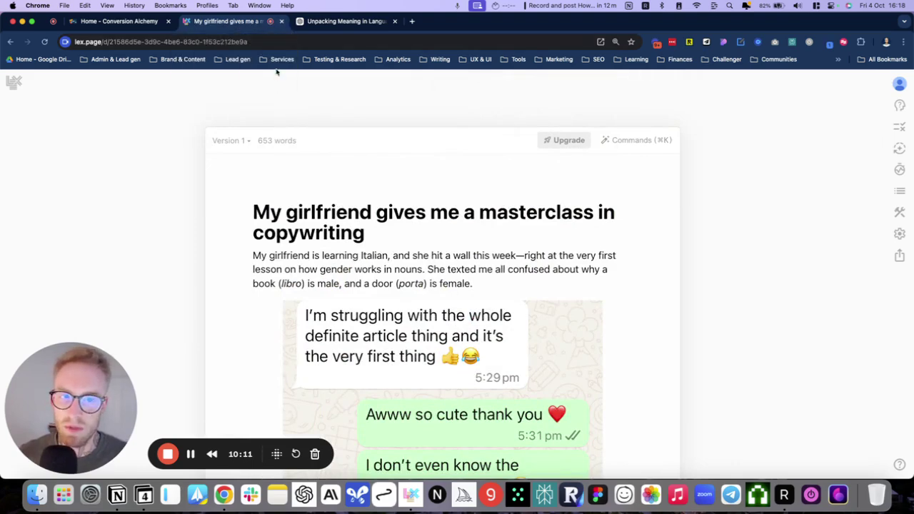
pyautogui.scroll(-1, 276, 117)
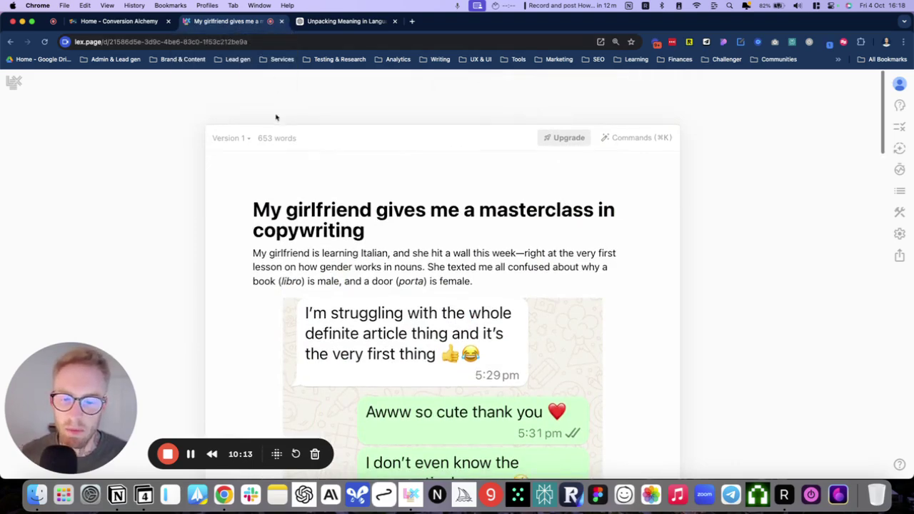
pyautogui.scroll(-1, 277, 117)
pyautogui.scroll(-1, 276, 117)
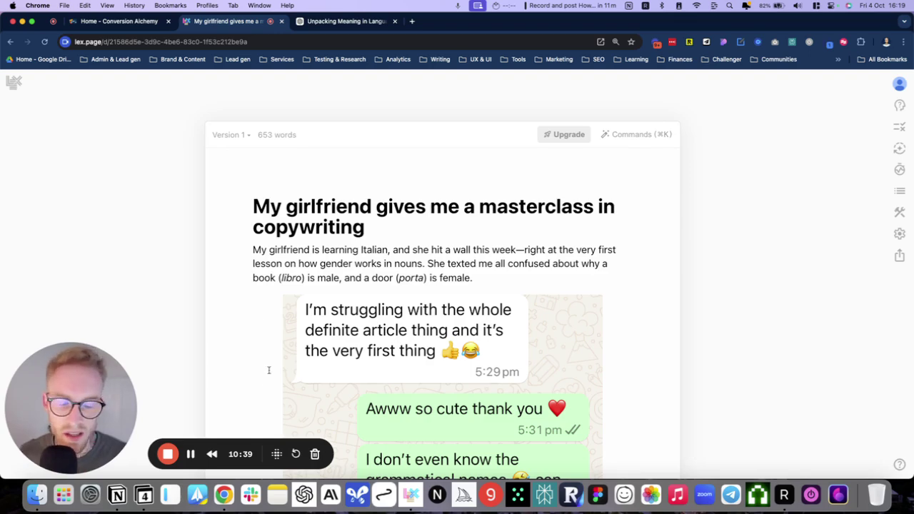
pyautogui.scroll(-3, 250, 235)
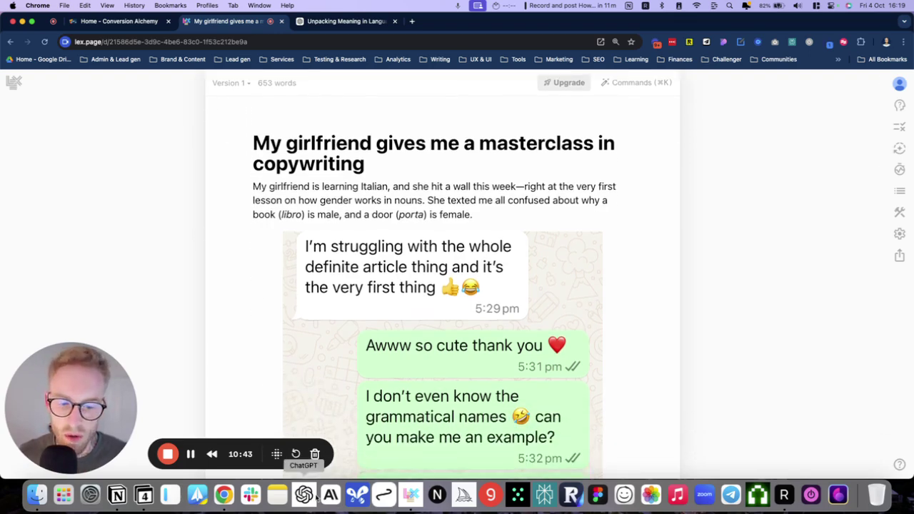
pyautogui.scroll(1, 357, 336)
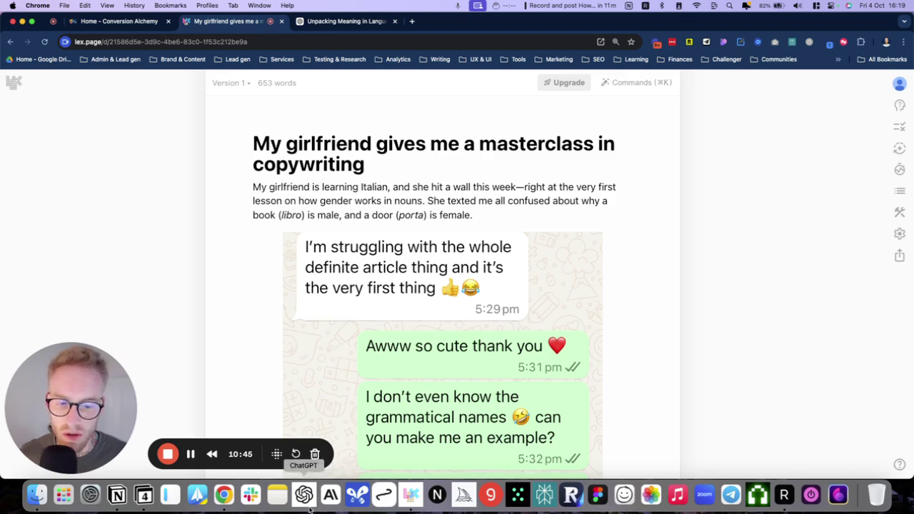